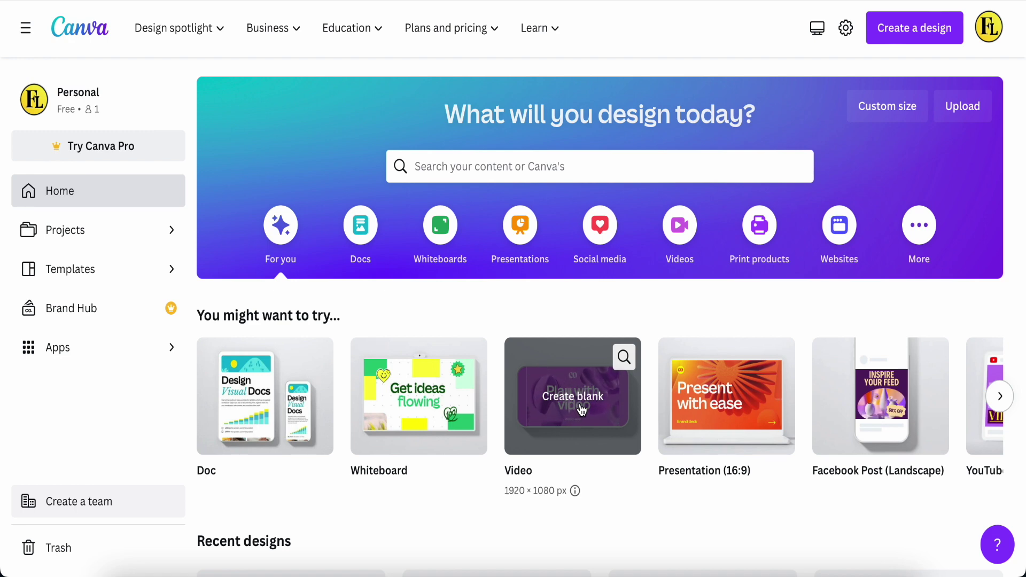
# Step: Create a blank 1920 × 1080 px video design and check the page's timing setting
pyautogui.click(582, 410)
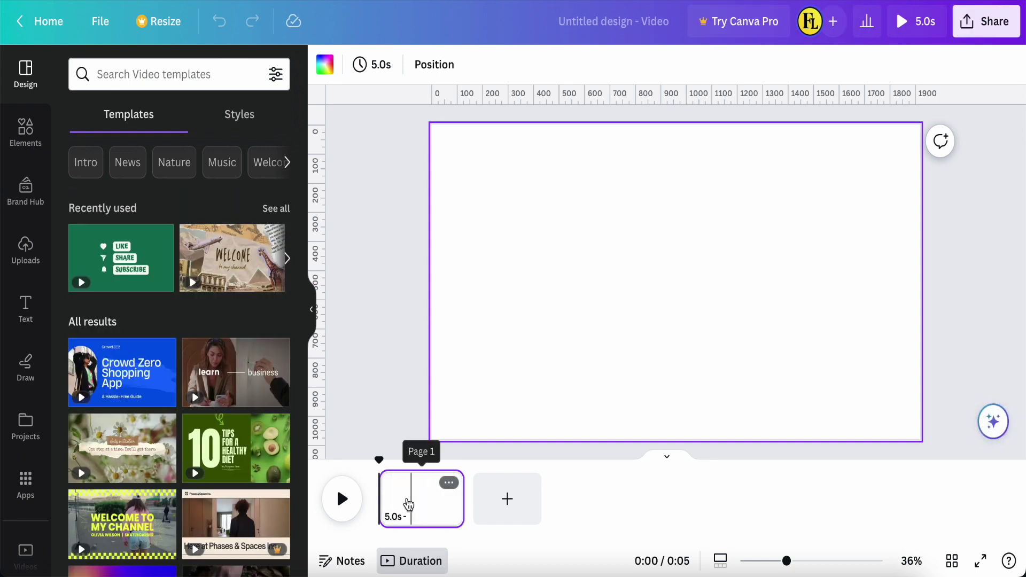
pyautogui.click(395, 516)
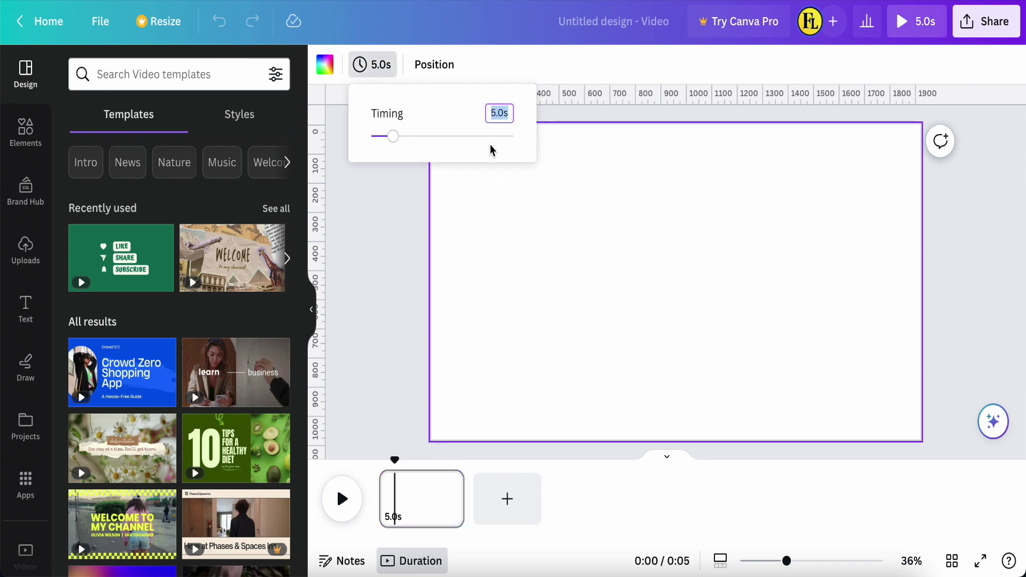
pyautogui.click(386, 344)
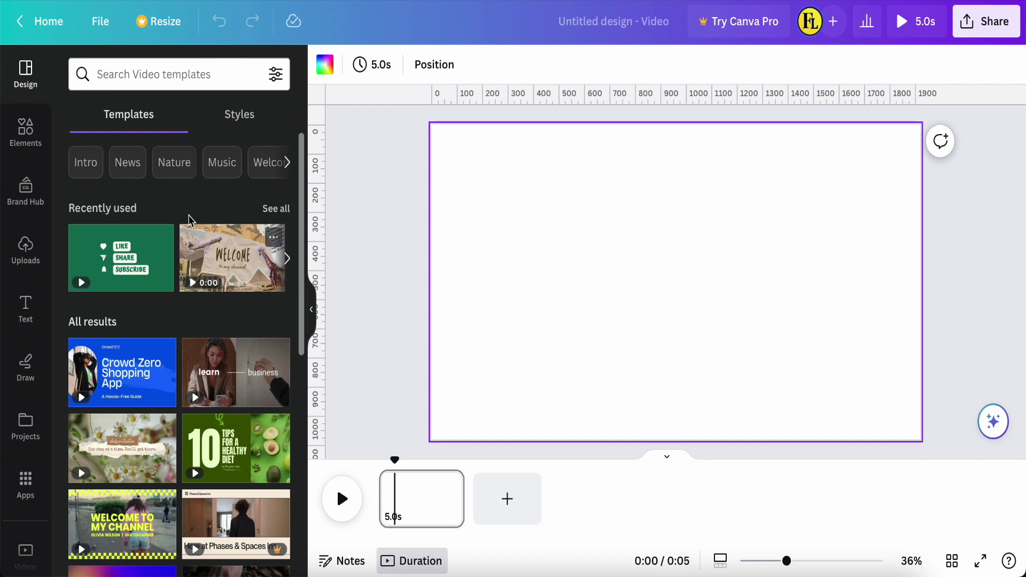
# Step: Add the uploaded transparent image of four shoes in a row to the blank page
pyautogui.click(29, 250)
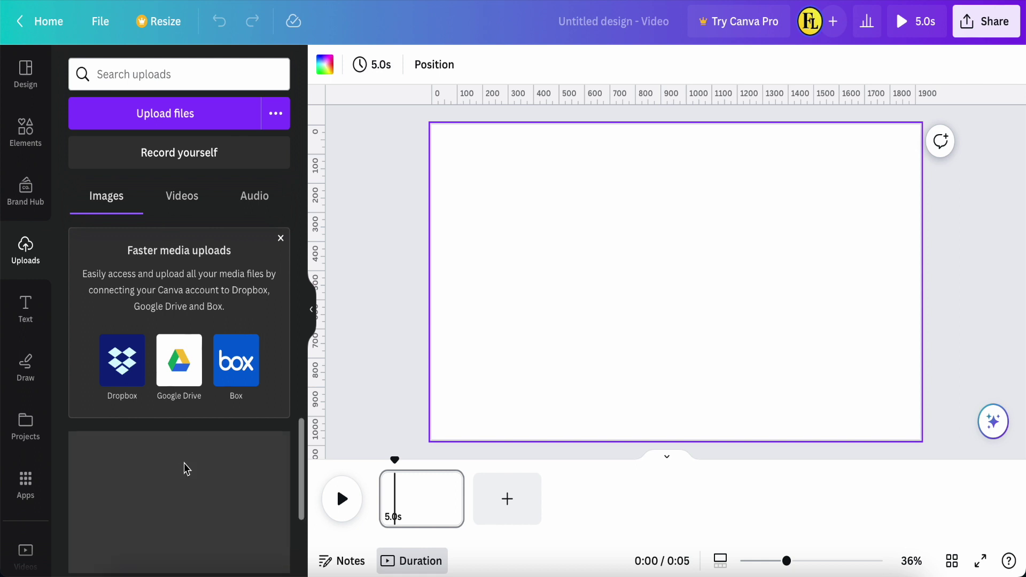
pyautogui.click(280, 239)
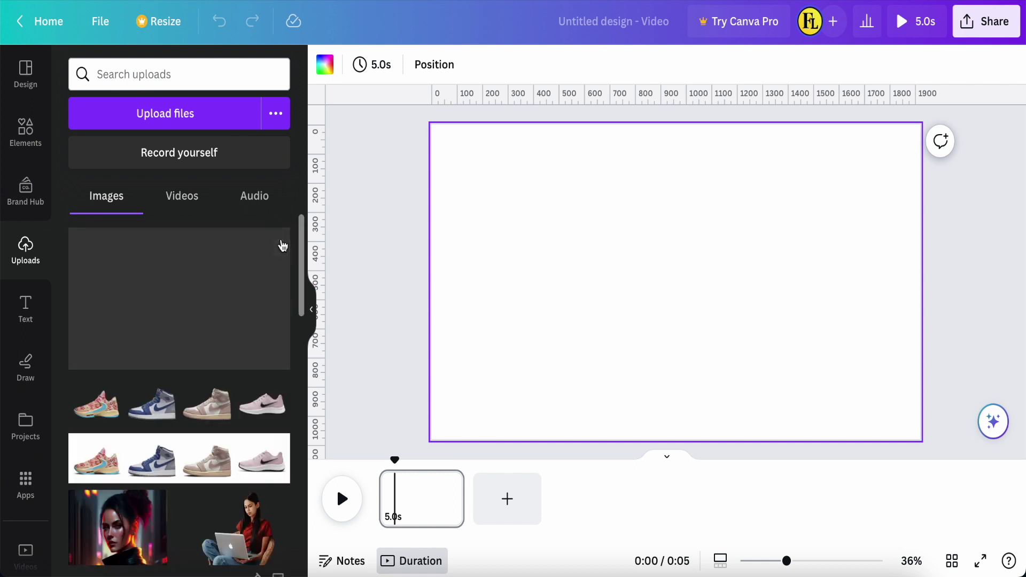
pyautogui.click(172, 412)
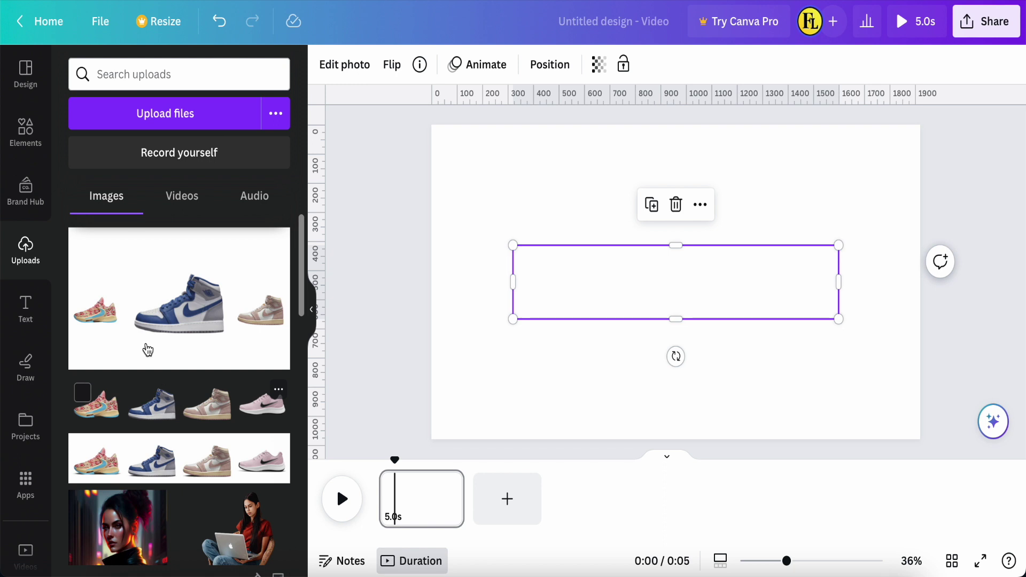
# Step: Try the light grey photo colour as the page background and set the background back to white
pyautogui.click(25, 129)
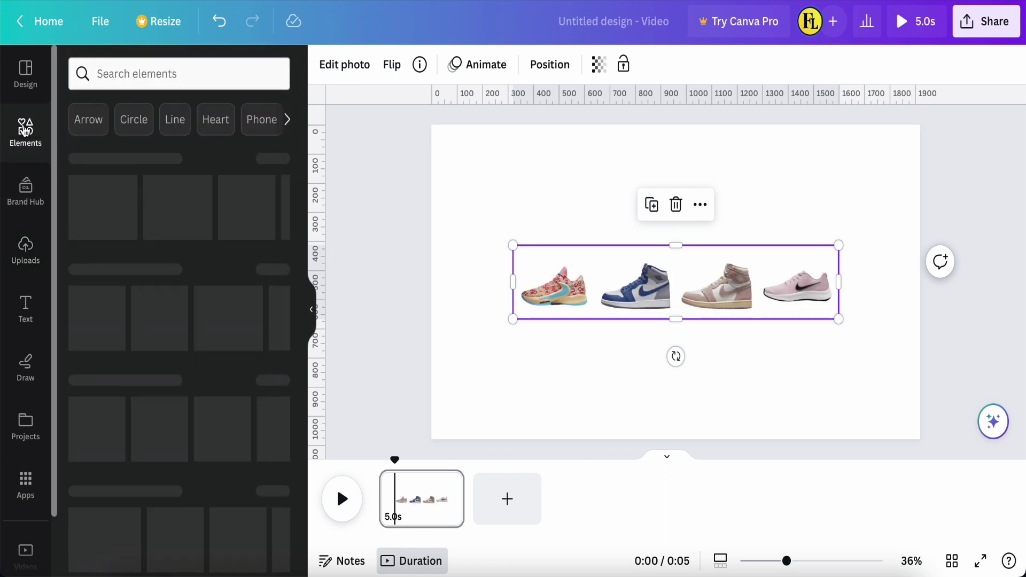
pyautogui.click(447, 165)
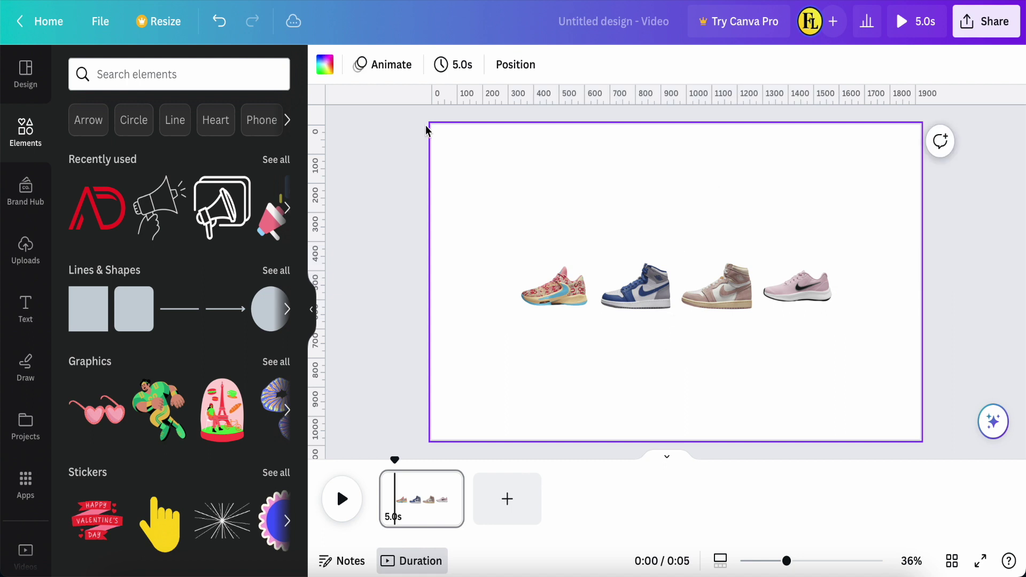
pyautogui.click(324, 64)
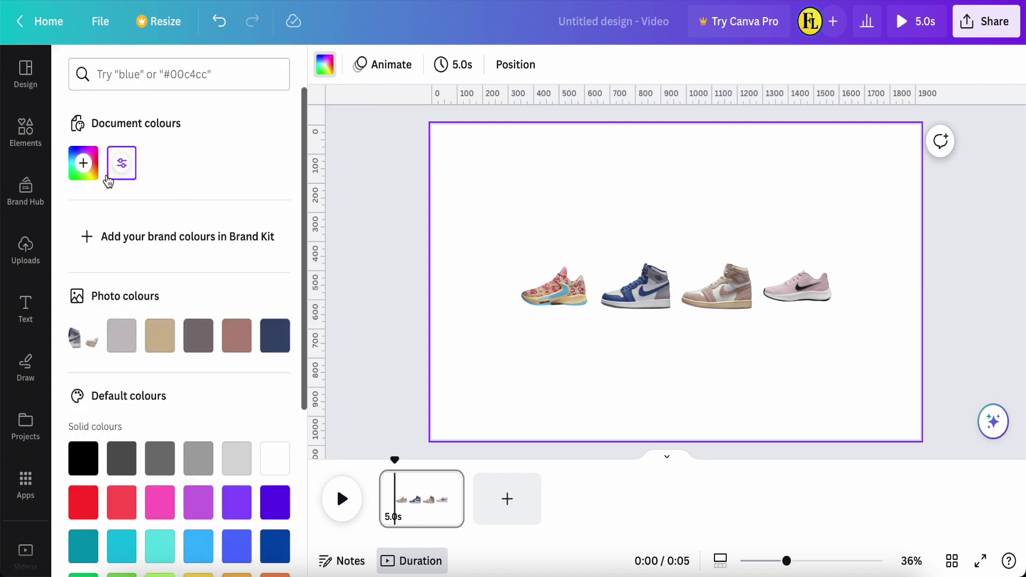
pyautogui.click(120, 336)
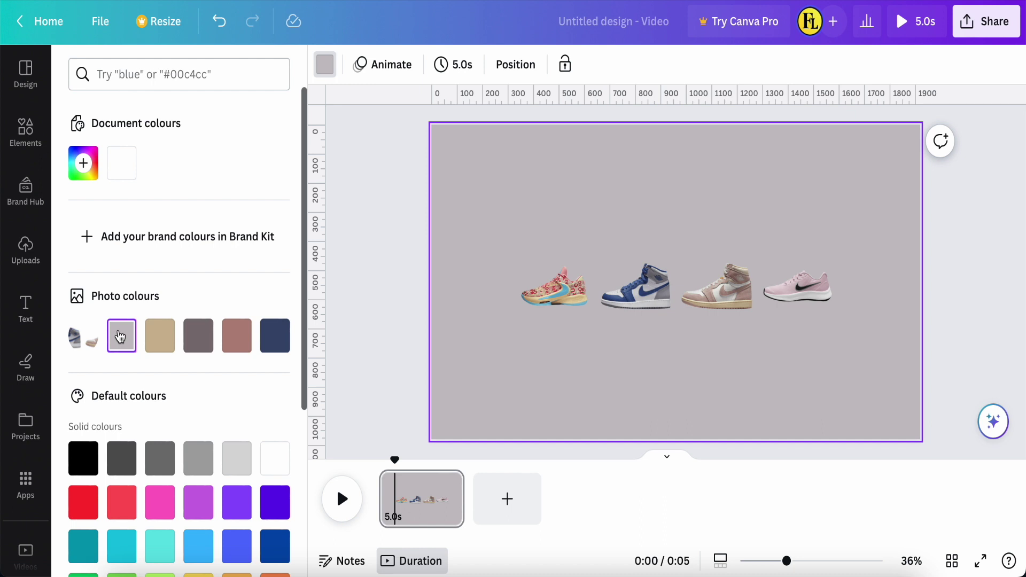
pyautogui.click(128, 171)
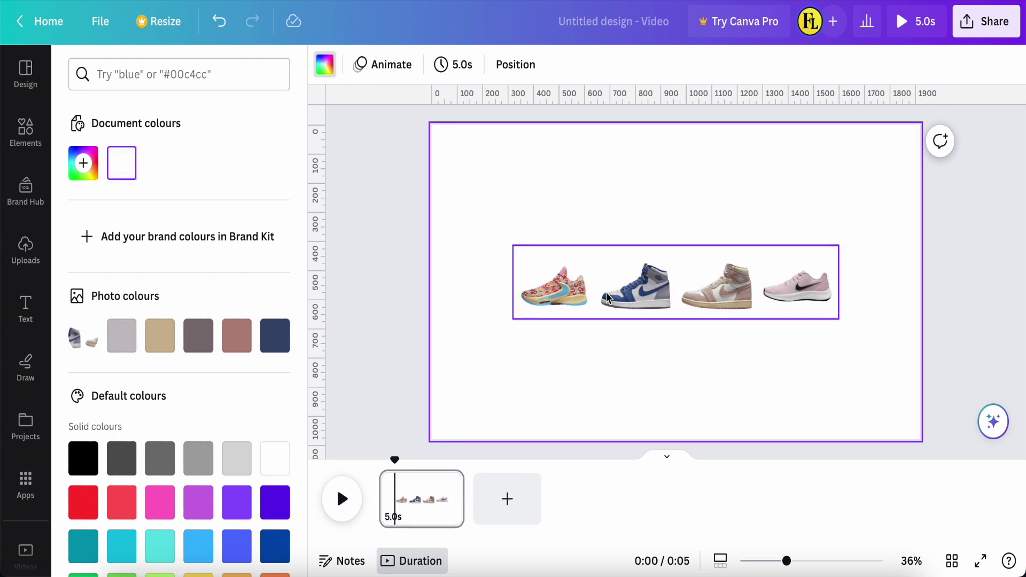
# Step: Enlarge the shoe image to span the full page width and centre it vertically on the page
pyautogui.click(608, 298)
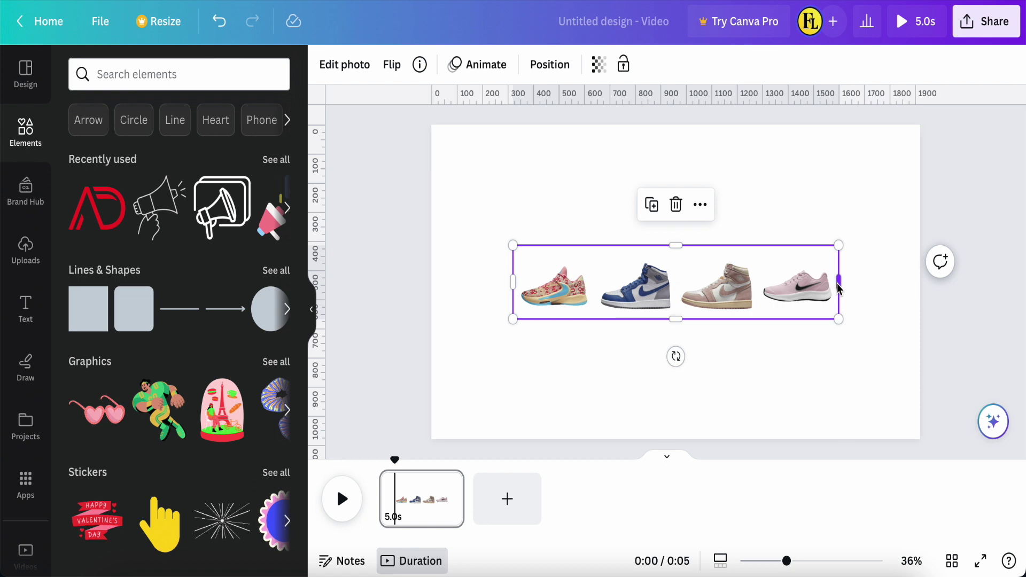
pyautogui.moveTo(837, 287); pyautogui.dragTo(913, 397)
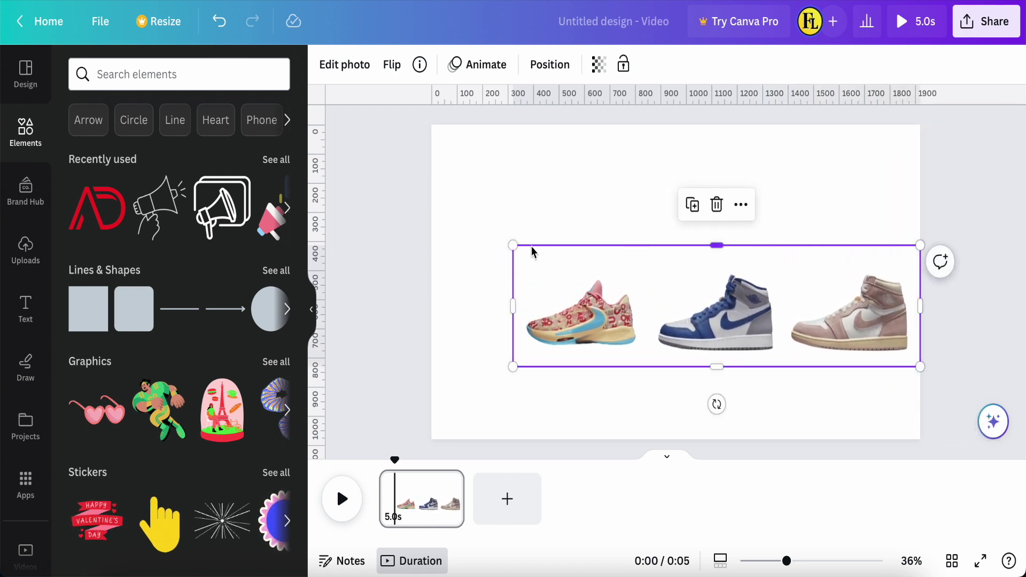
pyautogui.moveTo(512, 245); pyautogui.dragTo(434, 216)
pyautogui.moveTo(694, 299); pyautogui.dragTo(692, 285)
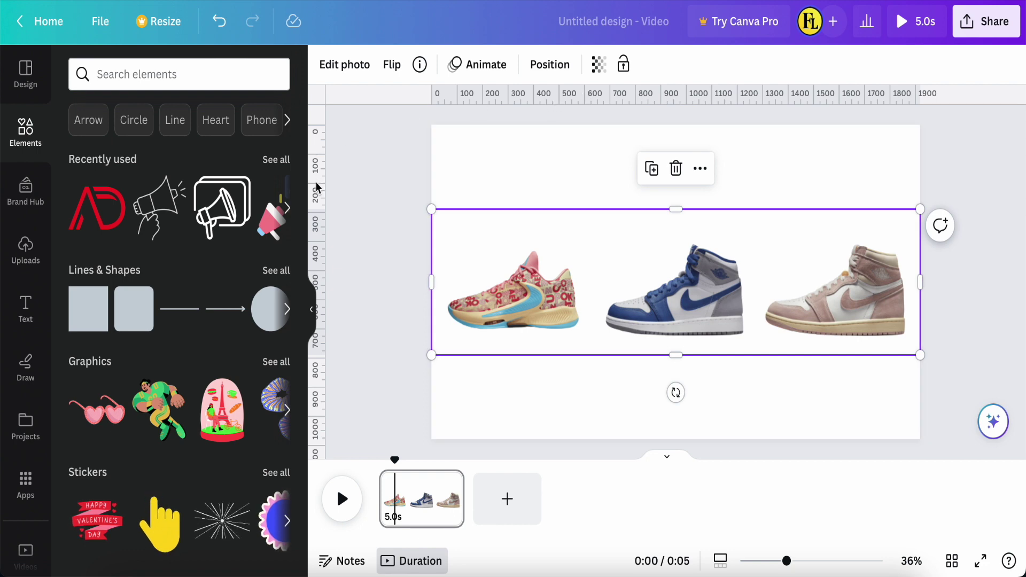
# Step: With rulers and guides shown, place a vertical guide at the page's horizontal centre
pyautogui.click(100, 20)
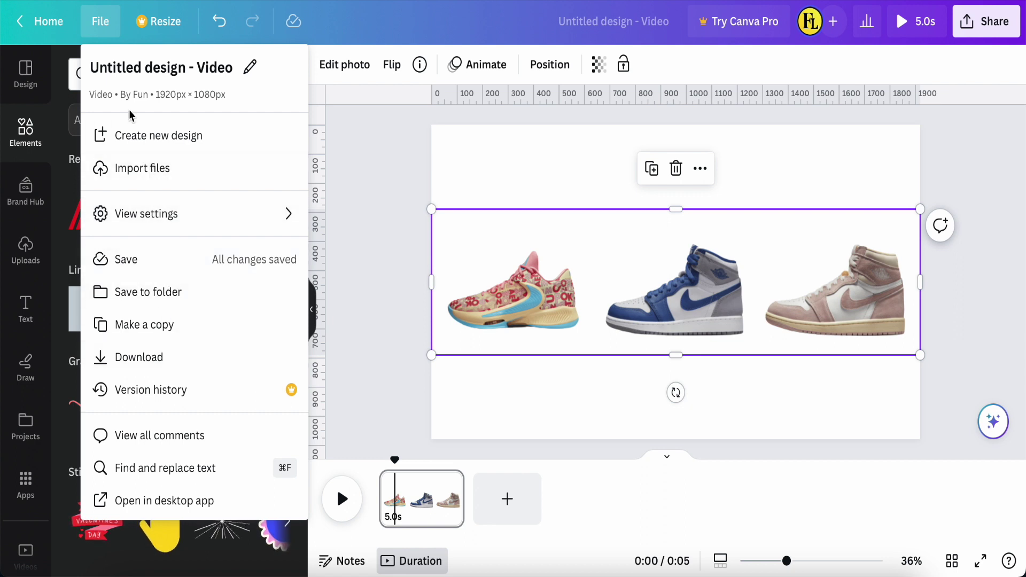
pyautogui.click(160, 31)
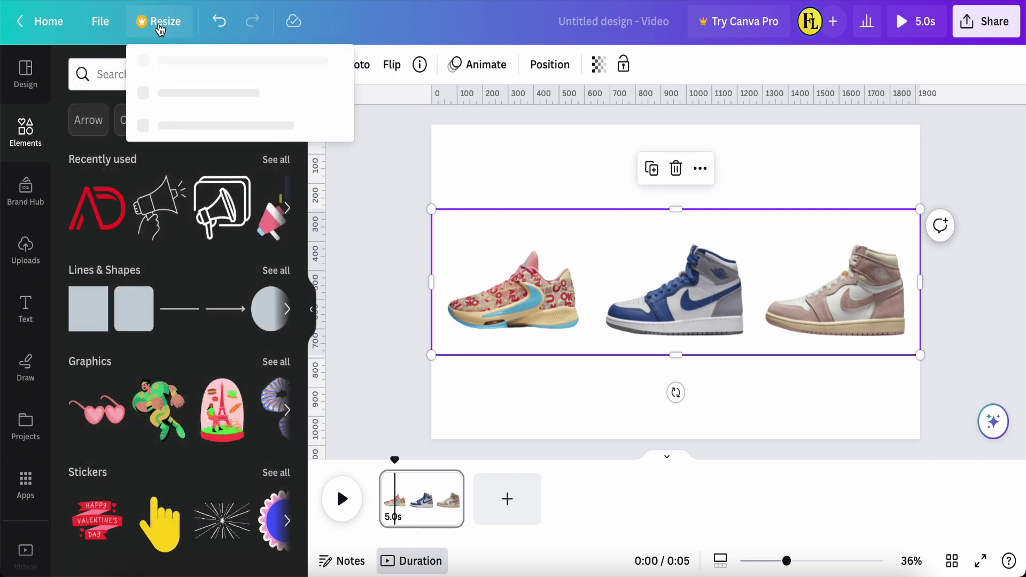
pyautogui.click(100, 29)
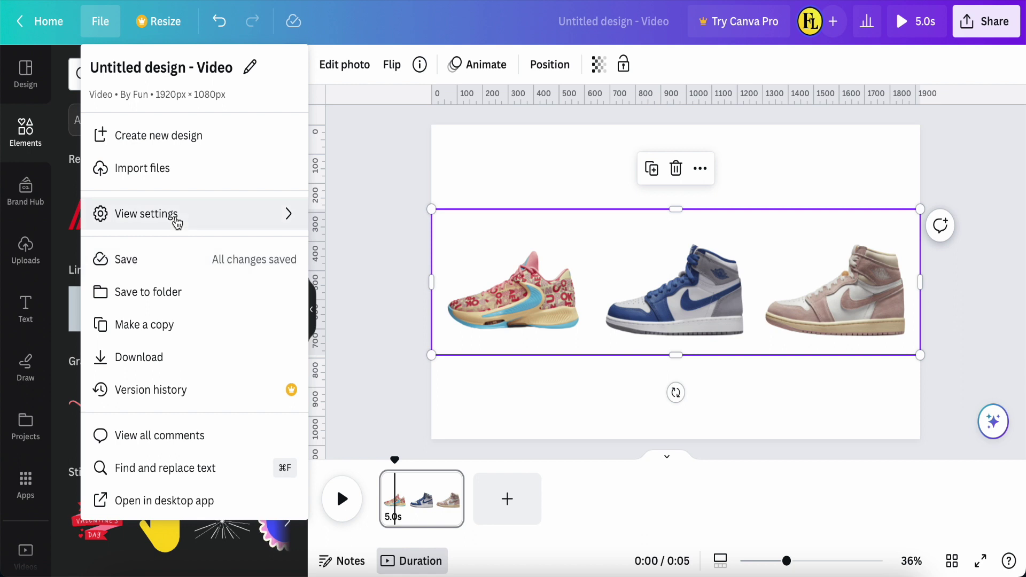
pyautogui.moveTo(177, 221)
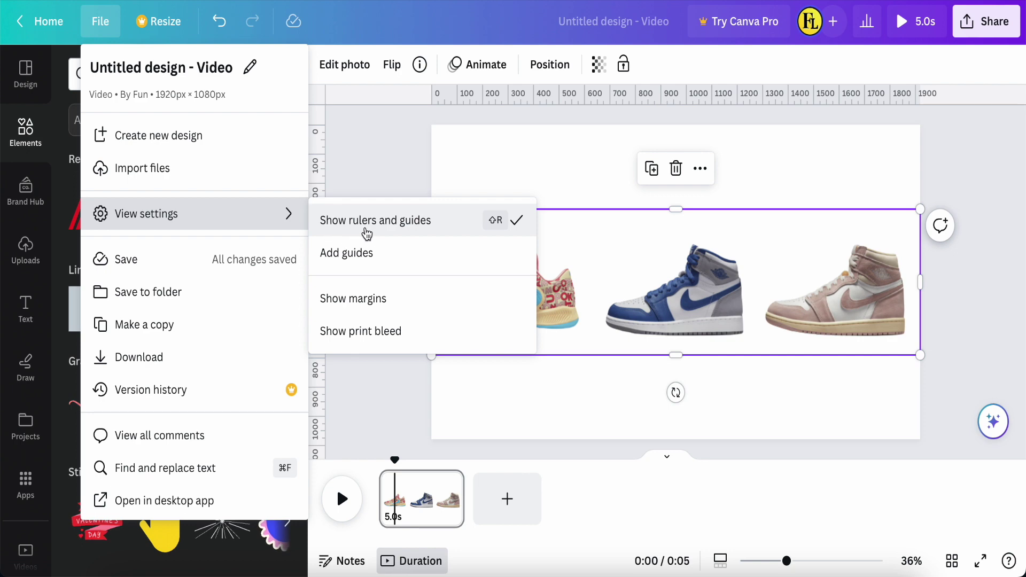
pyautogui.click(318, 168)
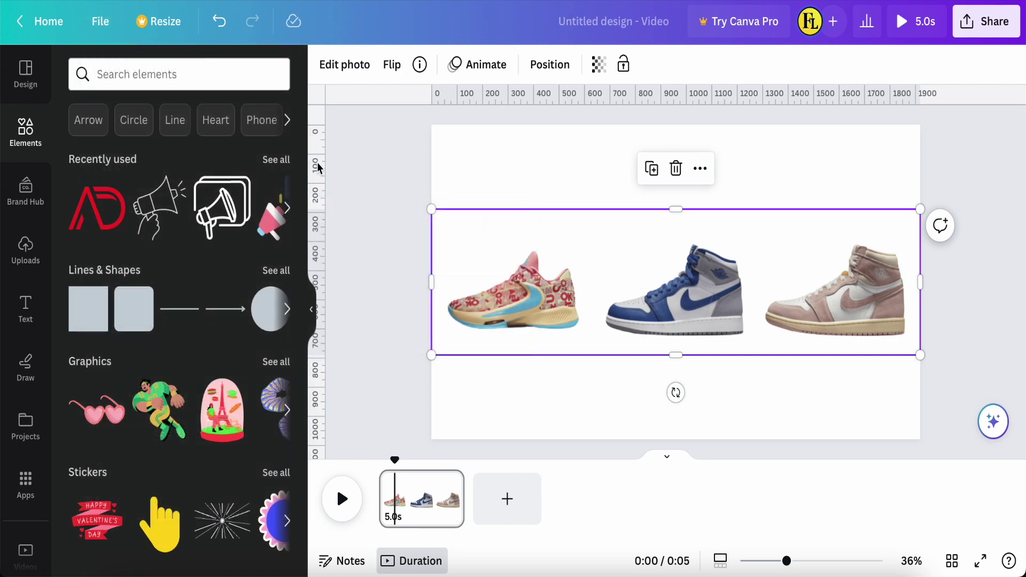
pyautogui.moveTo(317, 162); pyautogui.dragTo(676, 183)
pyautogui.click(376, 303)
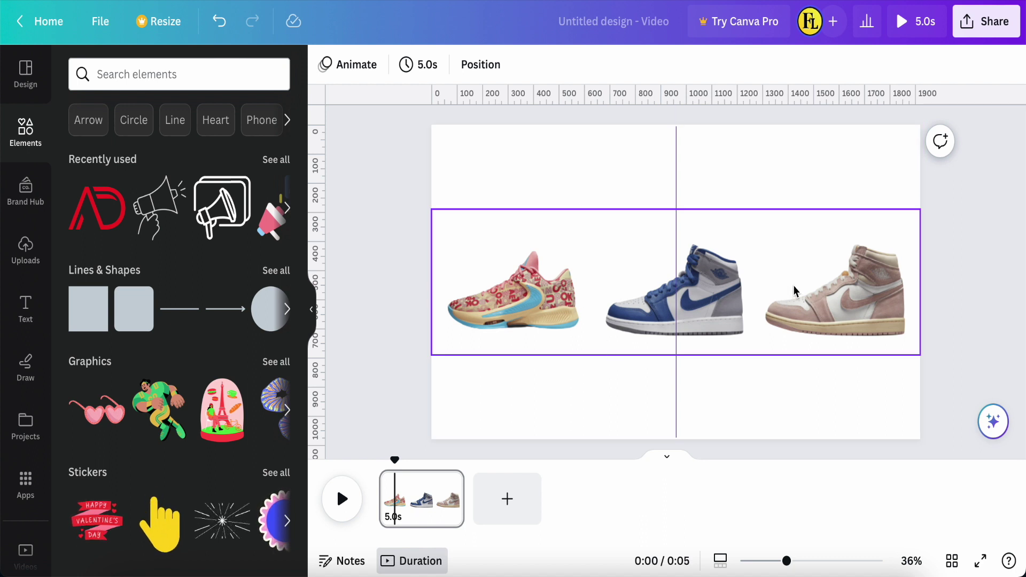
# Step: Duplicate the shoe image exactly over the original and crop one copy to only the leftmost multicoloured shoe
pyautogui.click(773, 292)
pyautogui.rightClick(773, 292)
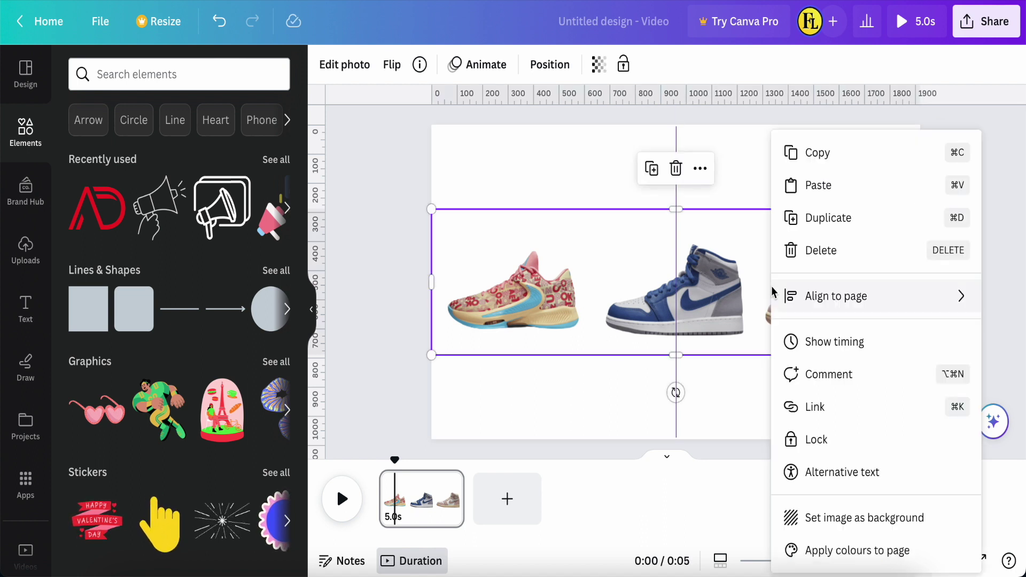
pyautogui.click(802, 219)
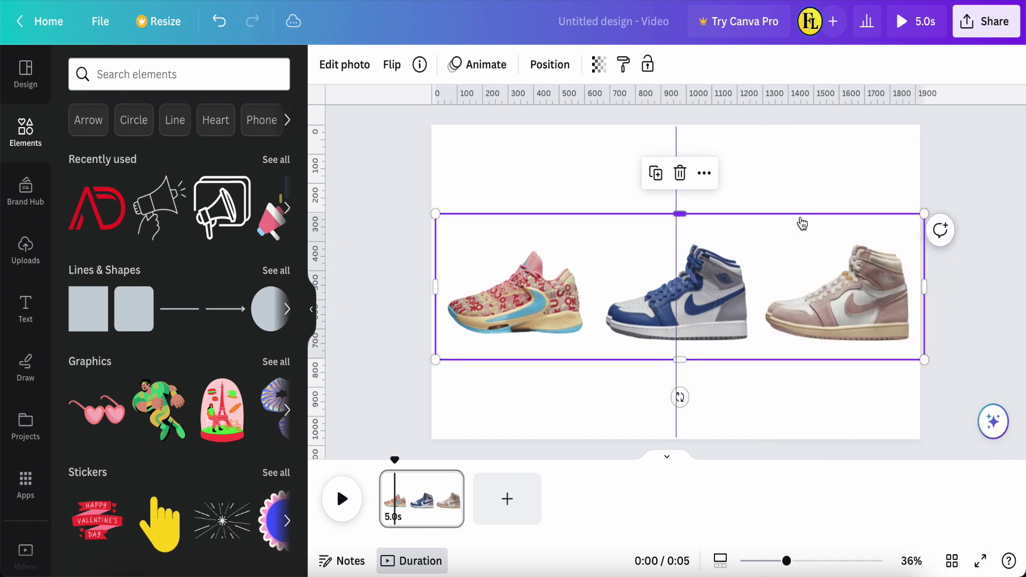
pyautogui.click(793, 268)
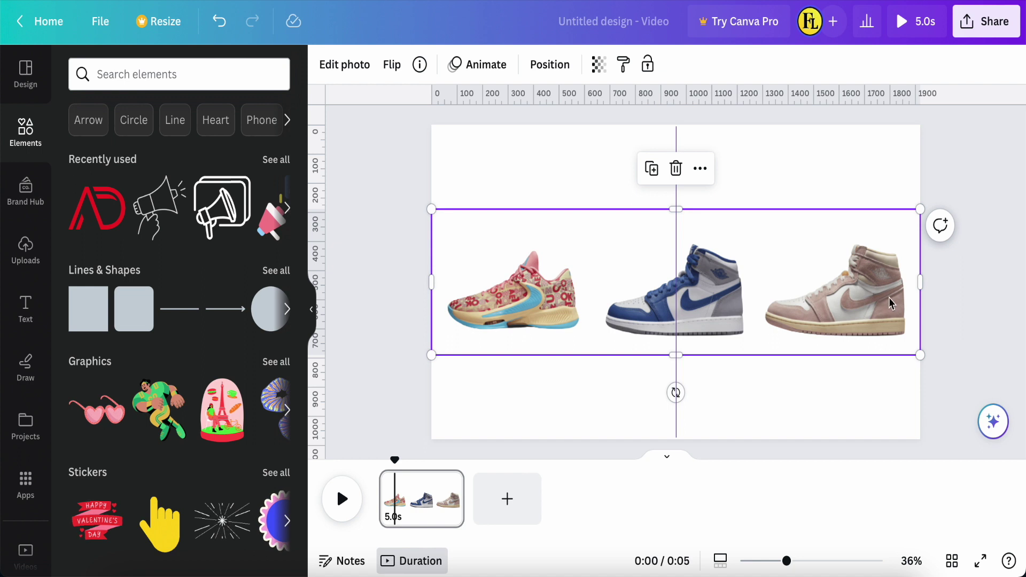
pyautogui.moveTo(922, 288); pyautogui.dragTo(585, 281)
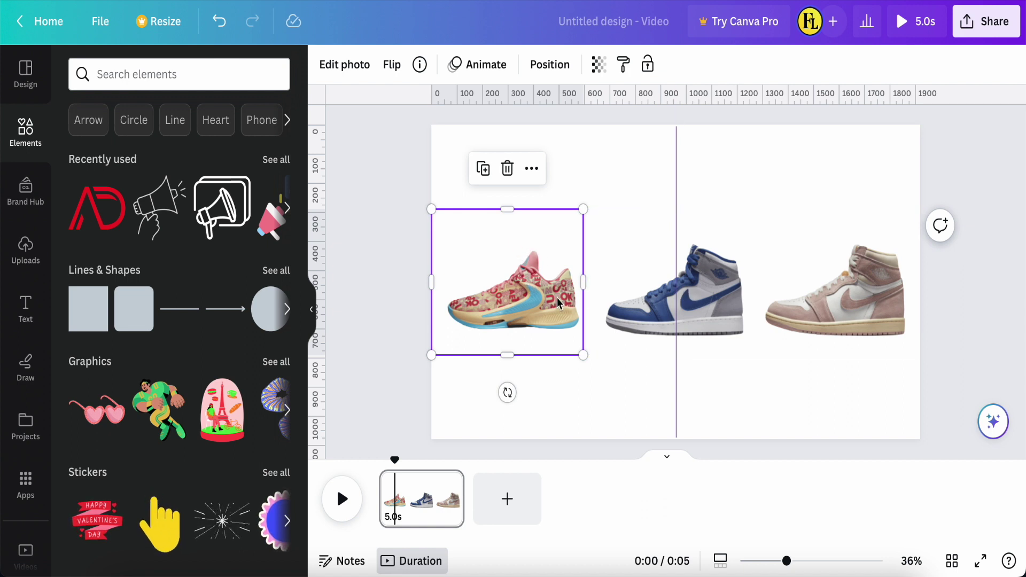
# Step: Duplicate the full shoe image again, aligned over the original, and crop one copy to only the beige high-top shoe
pyautogui.click(685, 298)
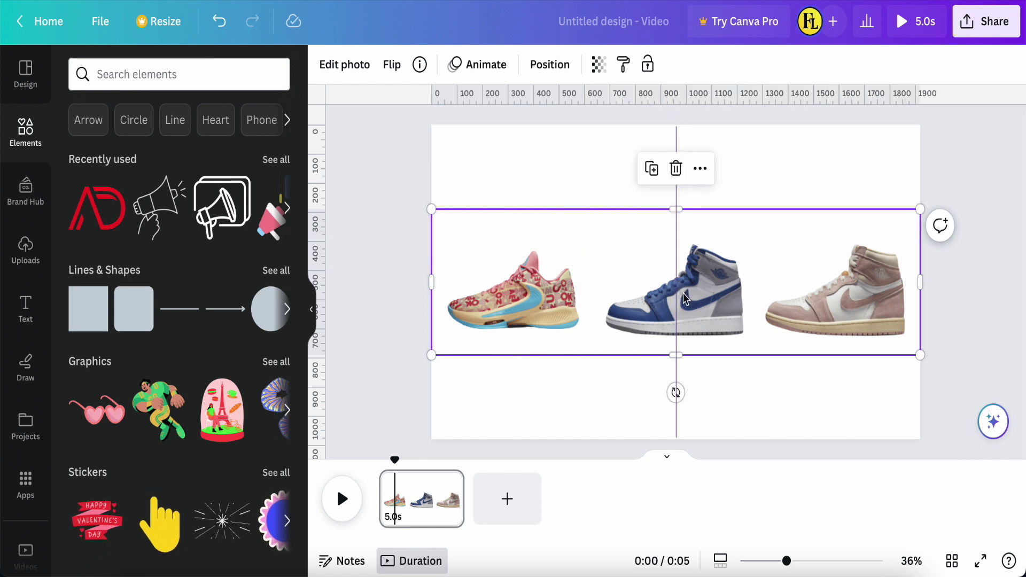
pyautogui.rightClick(683, 292)
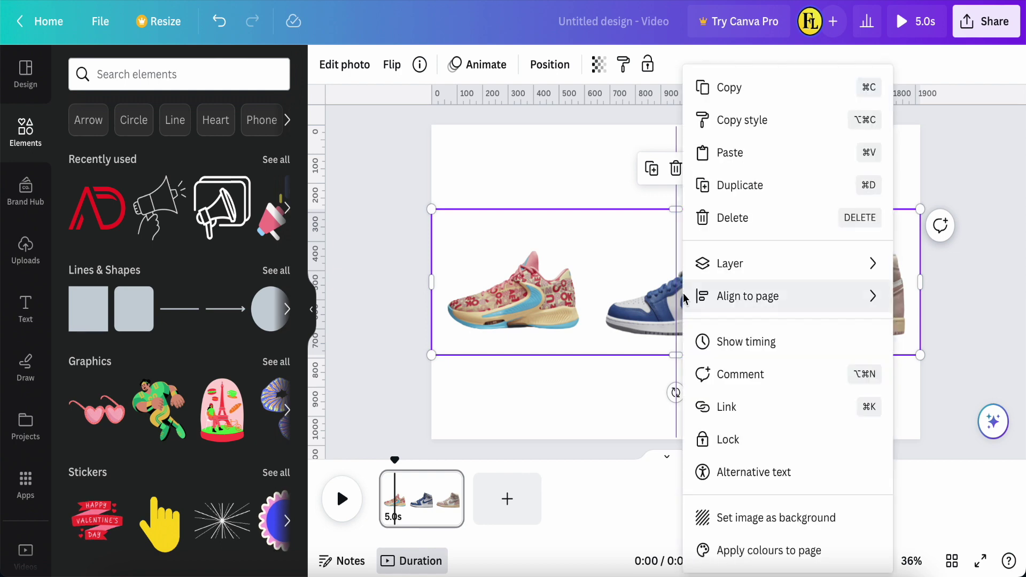
pyautogui.click(730, 186)
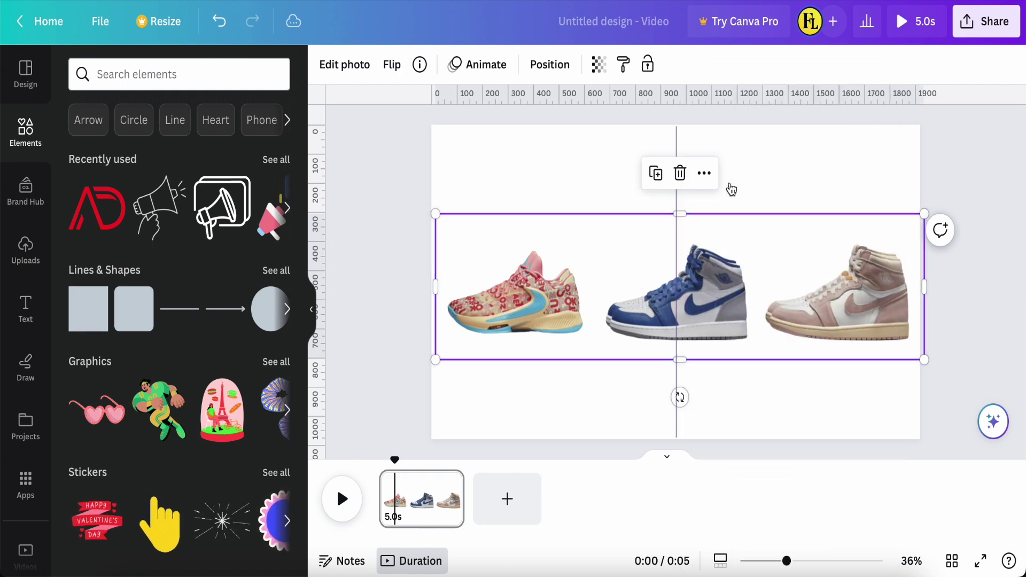
pyautogui.moveTo(747, 289); pyautogui.dragTo(743, 284)
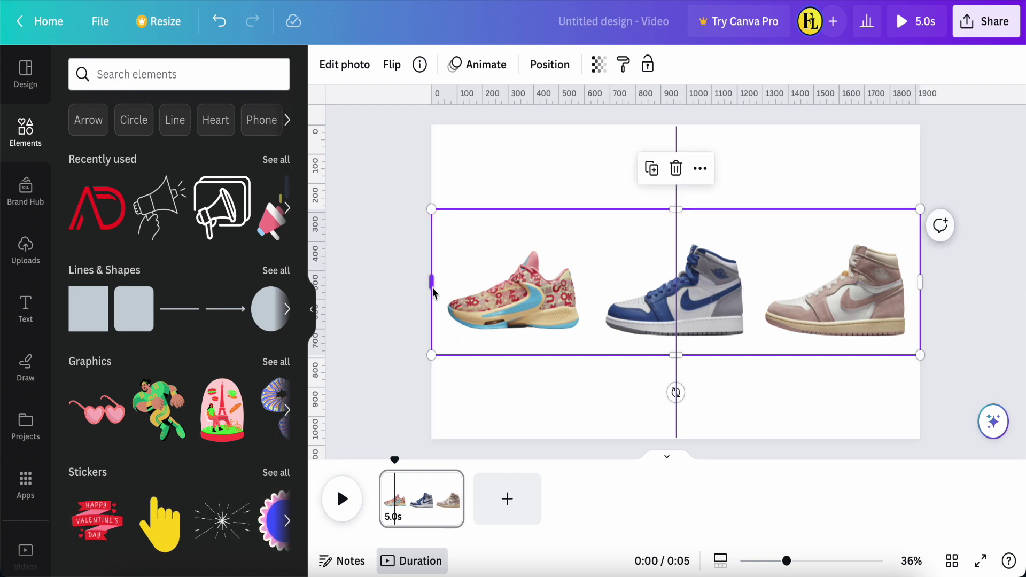
pyautogui.moveTo(433, 289); pyautogui.dragTo(762, 290)
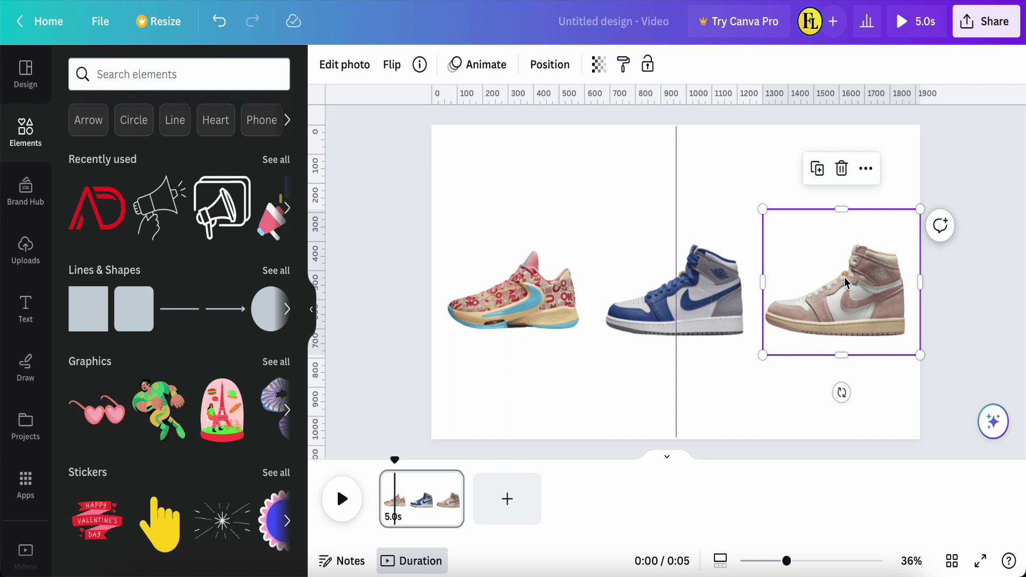
# Step: Crop the remaining full-width shoe image from both sides so it contains only the middle blue shoe
pyautogui.click(535, 304)
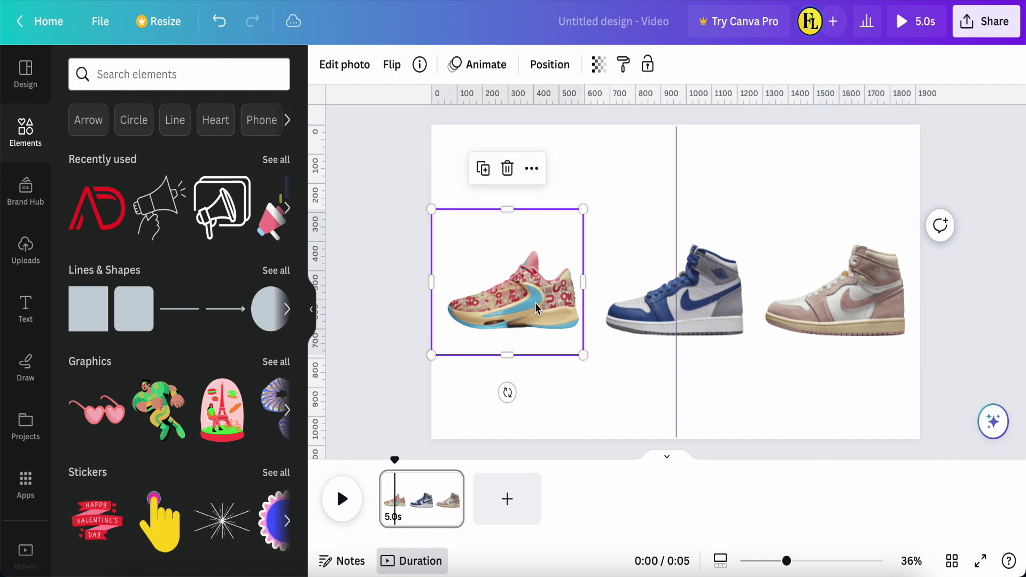
pyautogui.keyDown('shift'); pyautogui.click(642, 310); pyautogui.keyUp('shift')
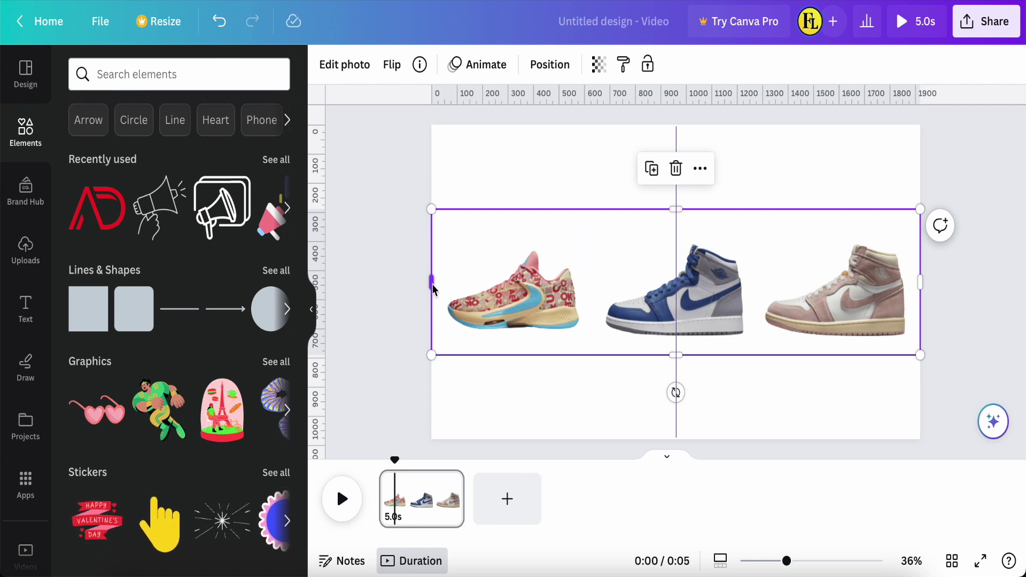
pyautogui.moveTo(432, 287); pyautogui.dragTo(601, 301)
pyautogui.moveTo(924, 289); pyautogui.dragTo(749, 293)
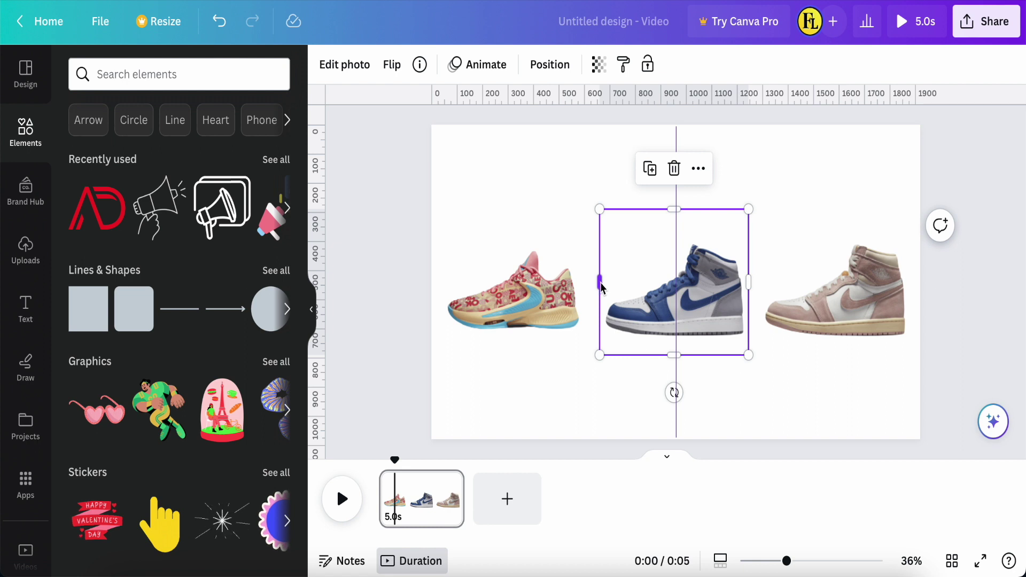
pyautogui.moveTo(603, 282); pyautogui.dragTo(602, 283)
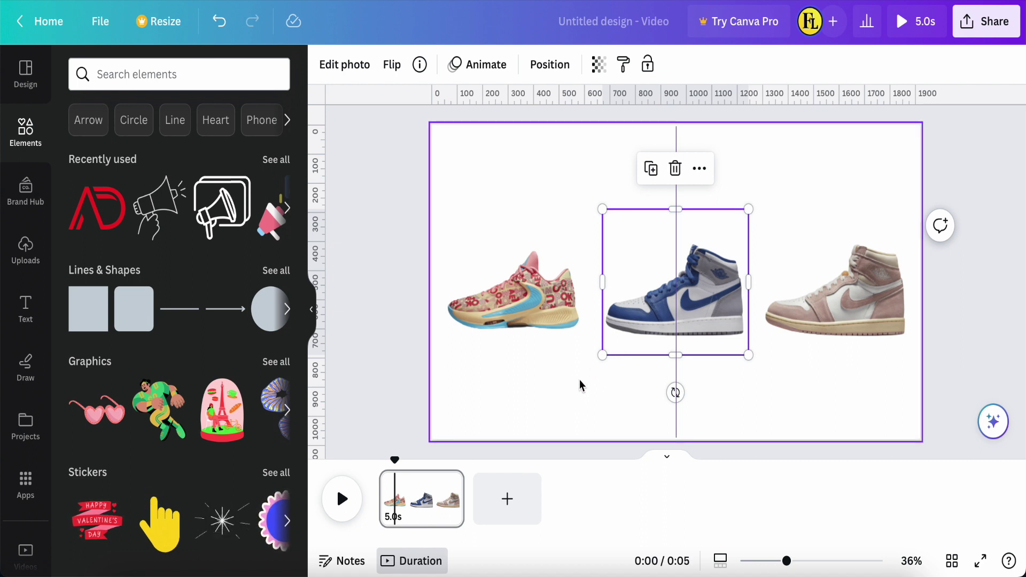
# Step: Enlarge the blue shoe proportionally around the page's middle and nudge it slightly upward
pyautogui.moveTo(601, 356); pyautogui.dragTo(571, 385)
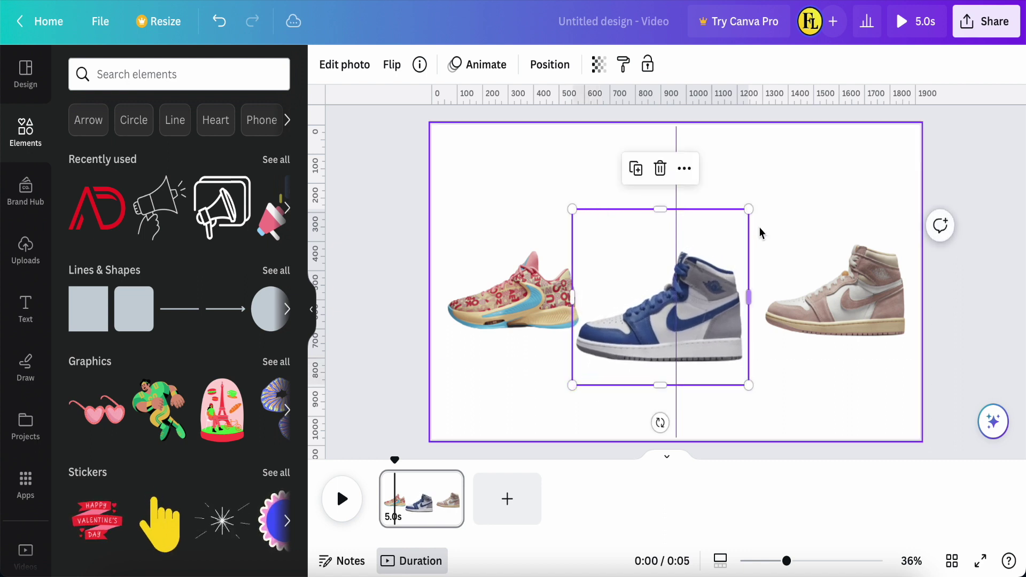
pyautogui.moveTo(750, 210); pyautogui.dragTo(774, 198)
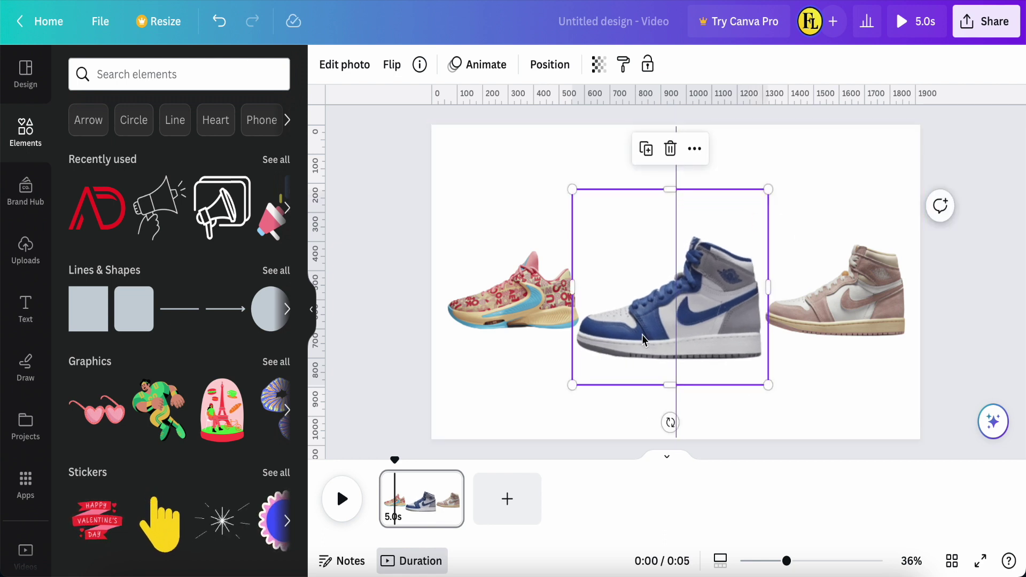
pyautogui.moveTo(705, 315); pyautogui.dragTo(706, 308)
# Step: Shrink the multicoloured shoe proportionally to about 483 by 406, keeping its frame against the page's left edge
pyautogui.click(511, 331)
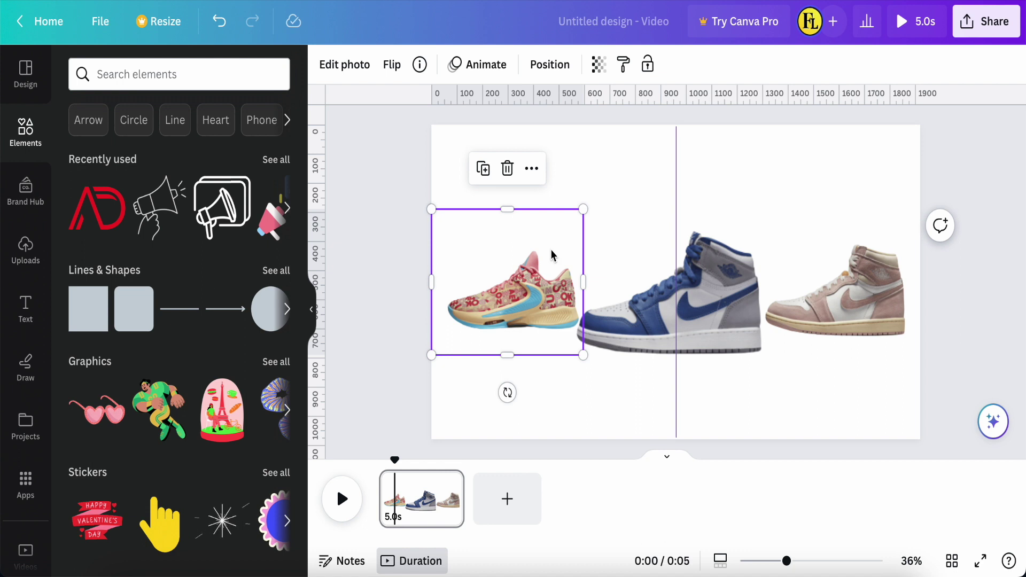
pyautogui.moveTo(583, 210); pyautogui.dragTo(556, 239)
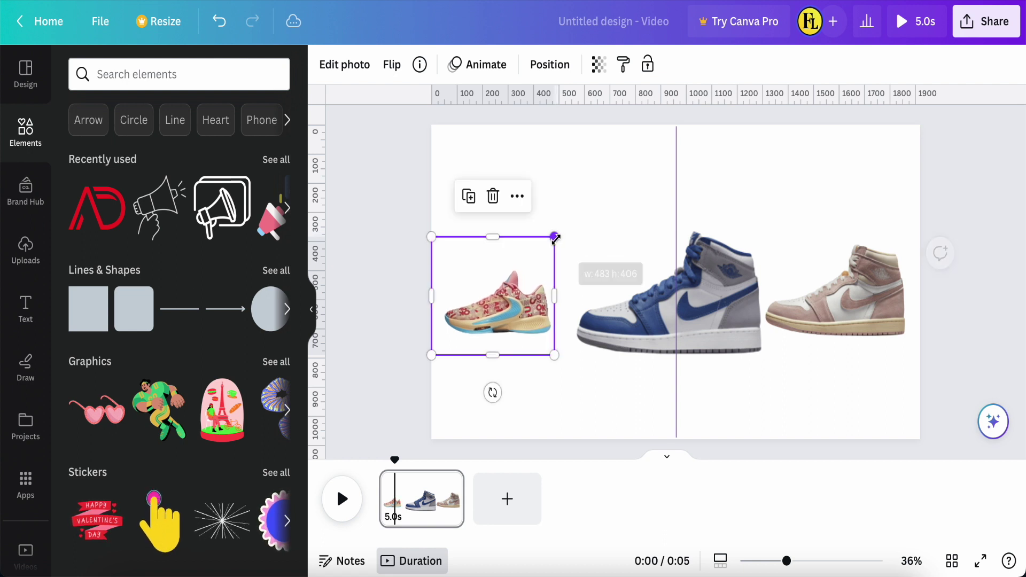
pyautogui.click(714, 306)
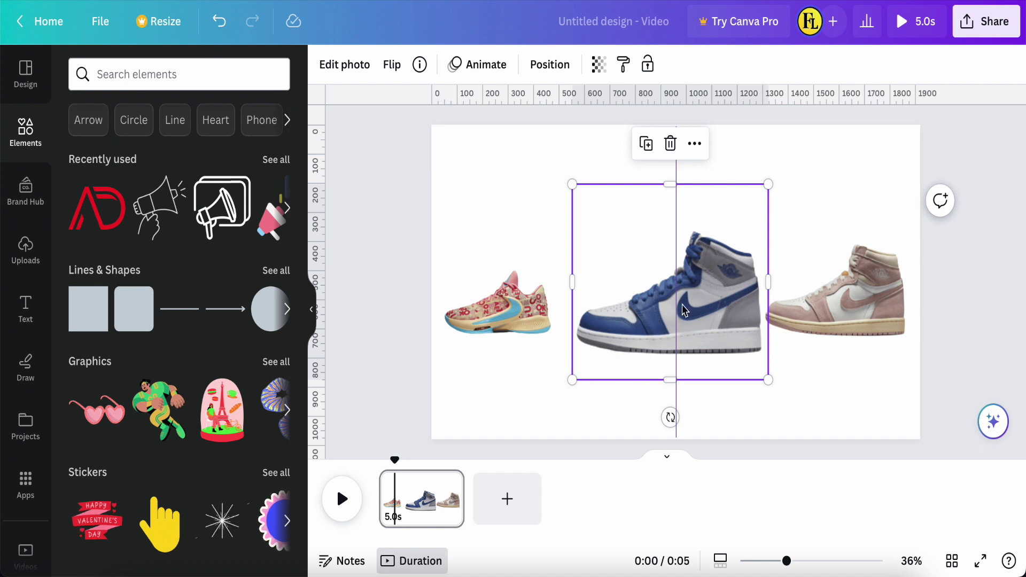
# Step: Shrink the beige high-top and position it near the page's right edge, roughly level with the multicoloured shoe
pyautogui.click(828, 306)
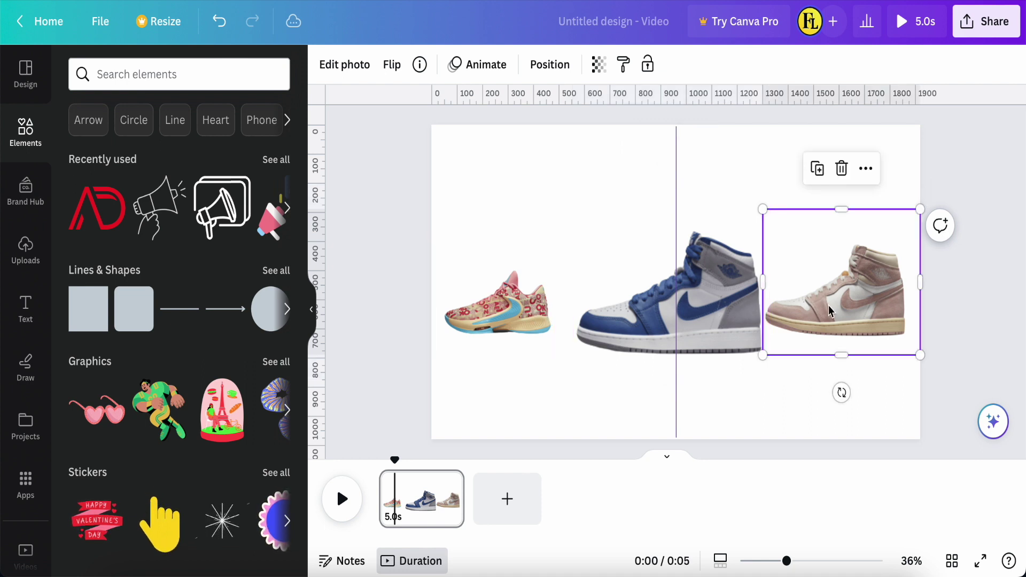
pyautogui.moveTo(916, 217); pyautogui.dragTo(868, 276)
pyautogui.moveTo(837, 320); pyautogui.dragTo(881, 305)
pyautogui.moveTo(810, 342); pyautogui.dragTo(796, 355)
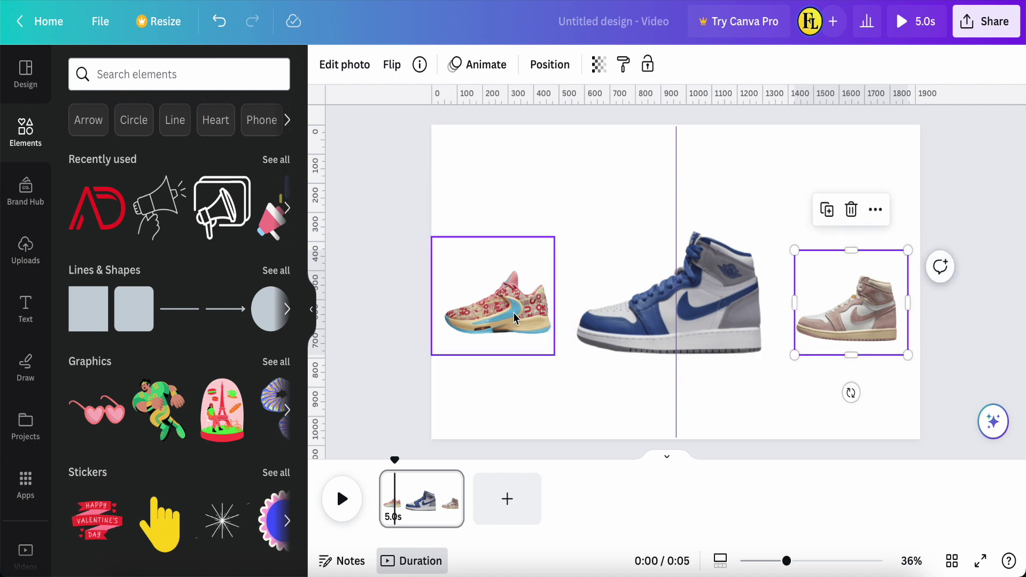
pyautogui.moveTo(854, 296); pyautogui.dragTo(855, 287)
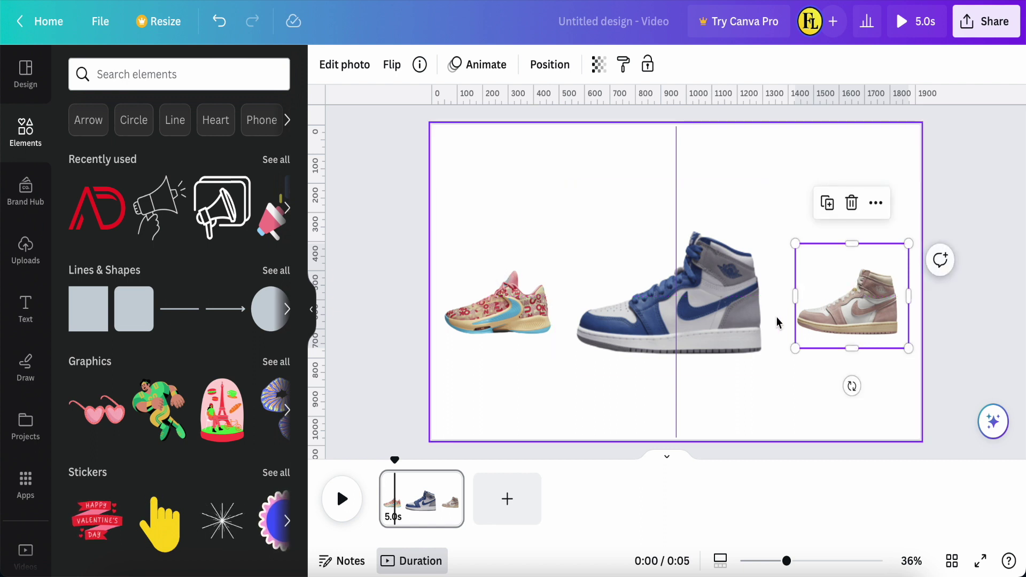
pyautogui.moveTo(793, 242)
pyautogui.mouseDown()
pyautogui.moveTo(809, 259)
pyautogui.moveTo(804, 252)
pyautogui.mouseUp()
# Step: Place horizontal guides along the bottom and top edges of the multicoloured shoe's frame
pyautogui.click(477, 326)
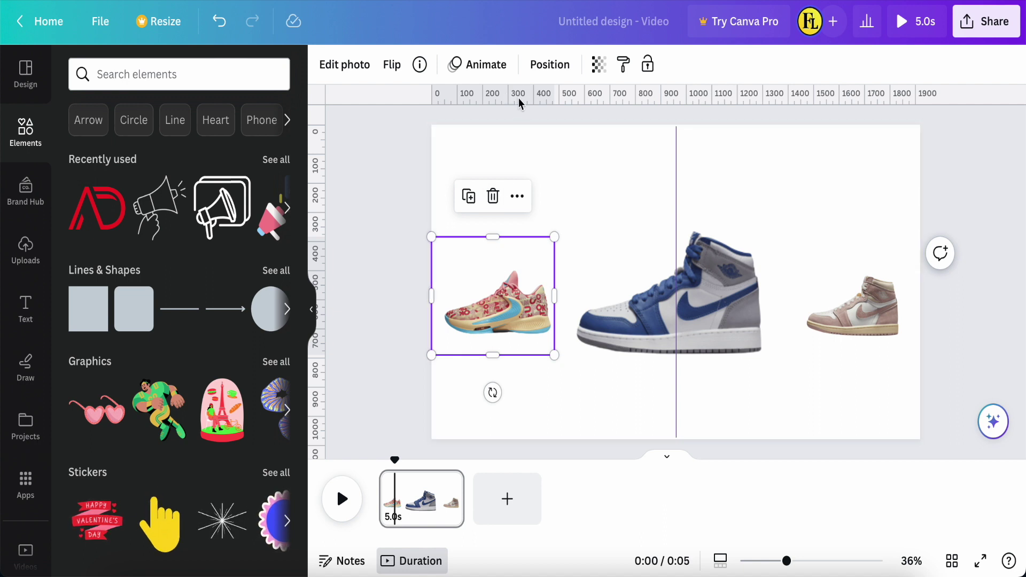
pyautogui.moveTo(518, 98); pyautogui.dragTo(525, 362)
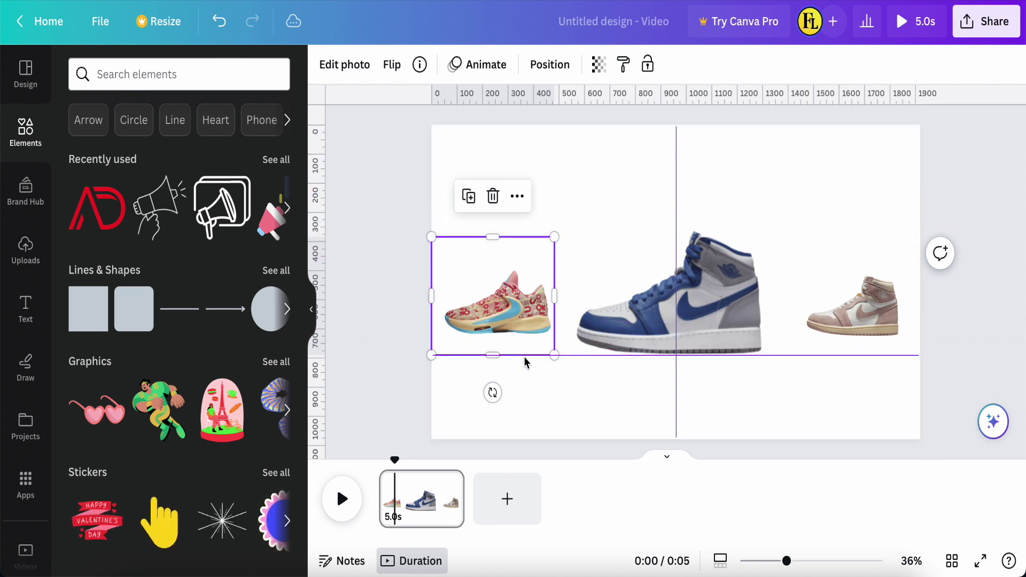
pyautogui.moveTo(554, 94); pyautogui.dragTo(555, 234)
# Step: Resize the beige high-top so its frame fits between the two horizontal guides and meets the page's right edge
pyautogui.click(842, 319)
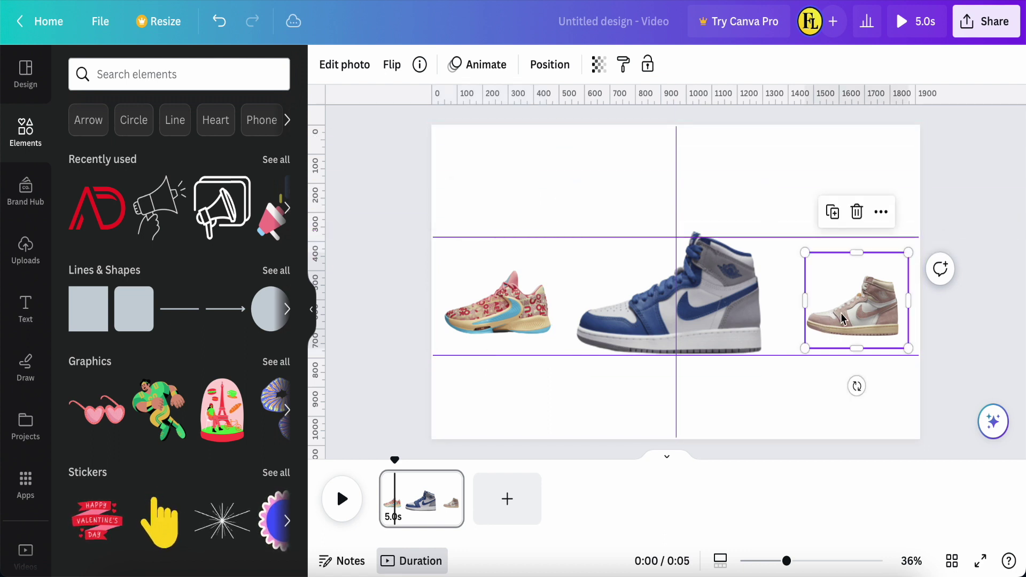
pyautogui.moveTo(804, 349)
pyautogui.mouseDown()
pyautogui.moveTo(803, 362)
pyautogui.moveTo(797, 355)
pyautogui.mouseUp()
pyautogui.moveTo(910, 251); pyautogui.dragTo(920, 242)
pyautogui.moveTo(798, 243); pyautogui.dragTo(793, 237)
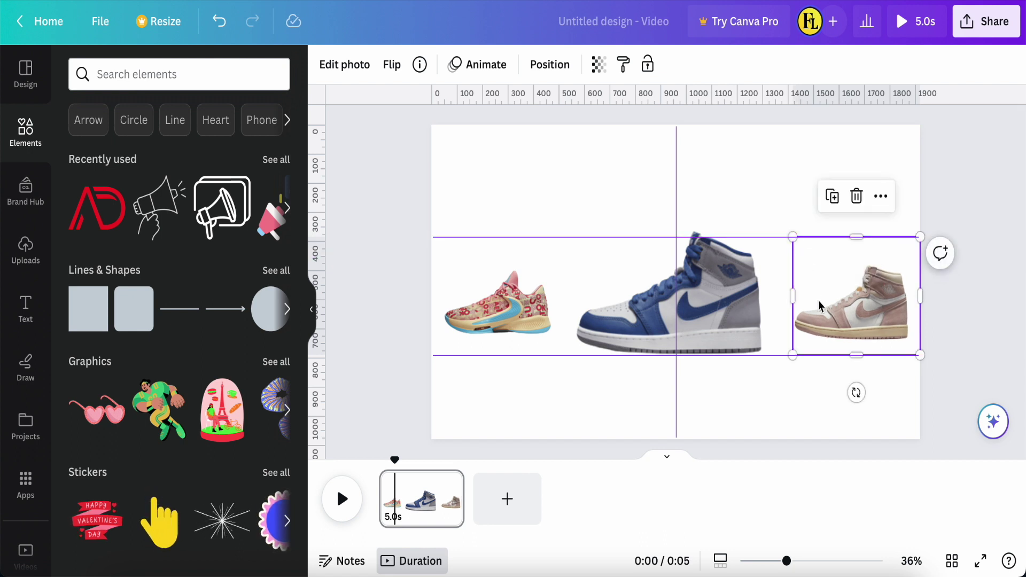
pyautogui.click(785, 408)
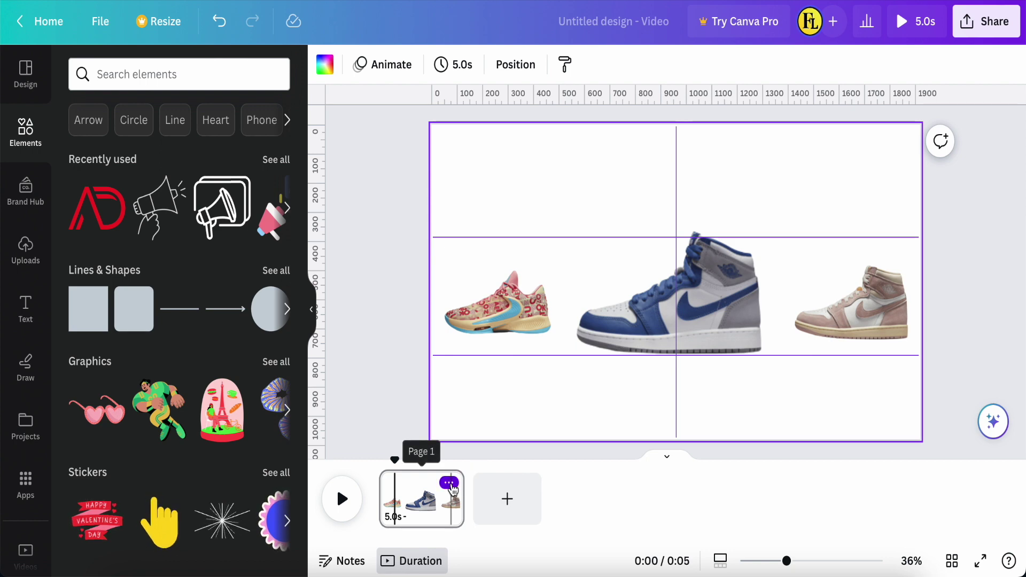
# Step: Duplicate the page with the three shoes and open the copy for editing
pyautogui.click(449, 483)
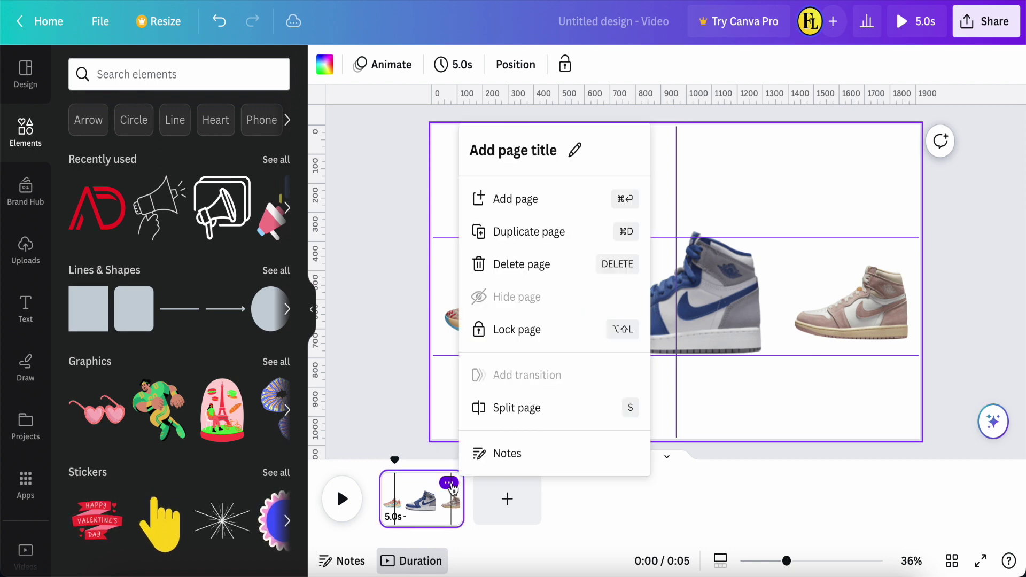
pyautogui.click(533, 242)
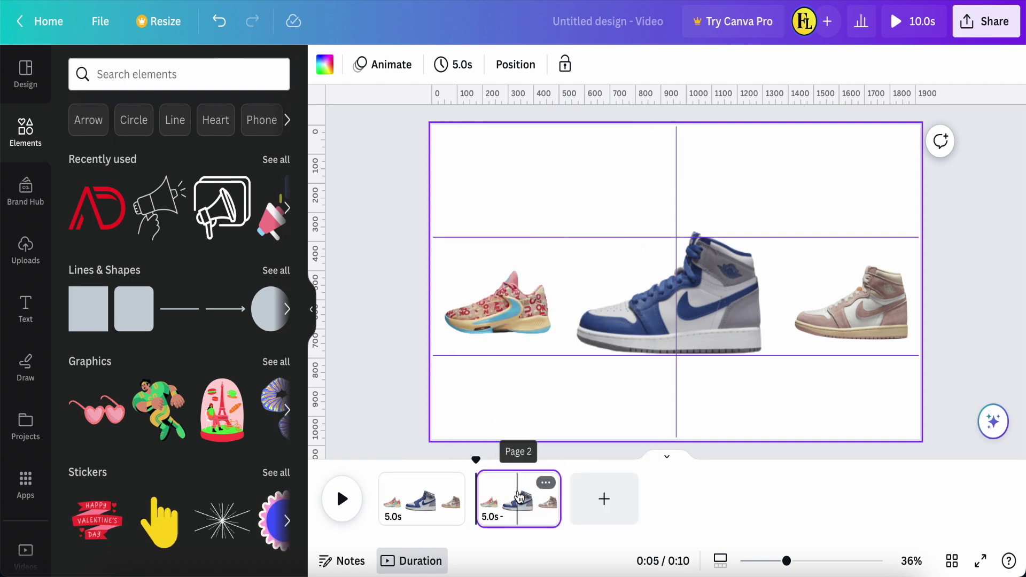
pyautogui.click(519, 498)
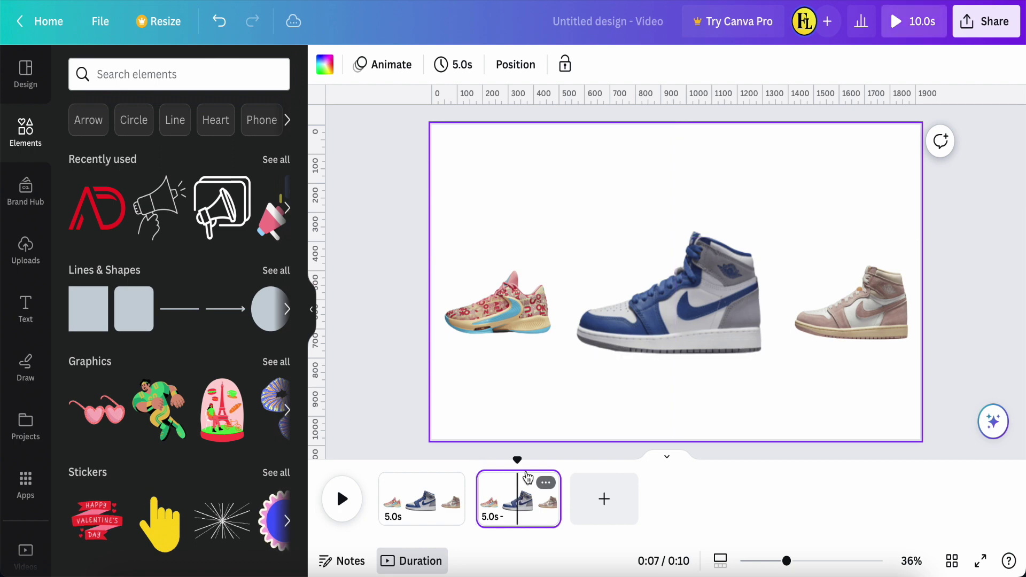
# Step: Place horizontal guides along the bottom and top edges of the large blue shoe's frame on page 2
pyautogui.click(666, 303)
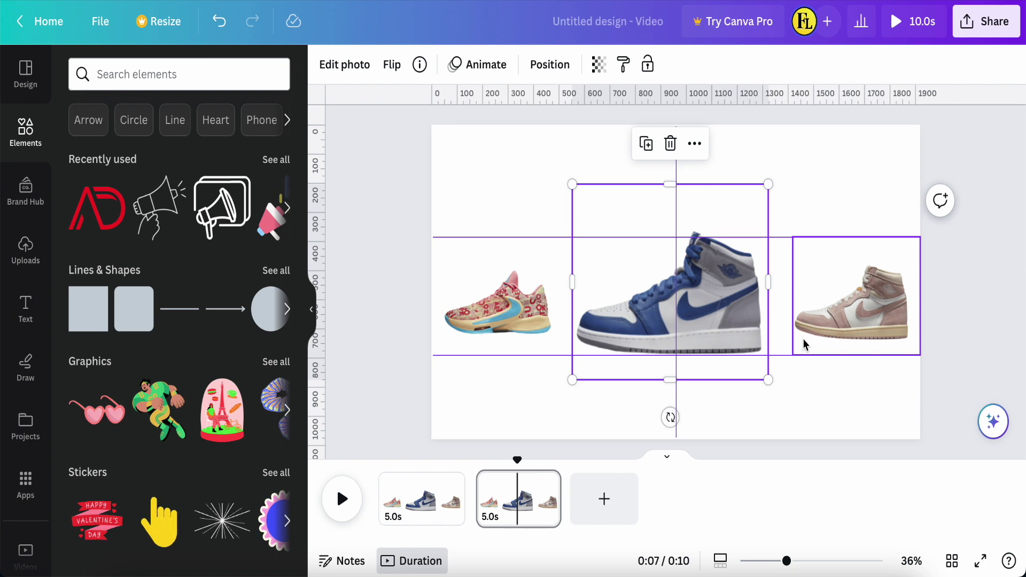
pyautogui.click(817, 326)
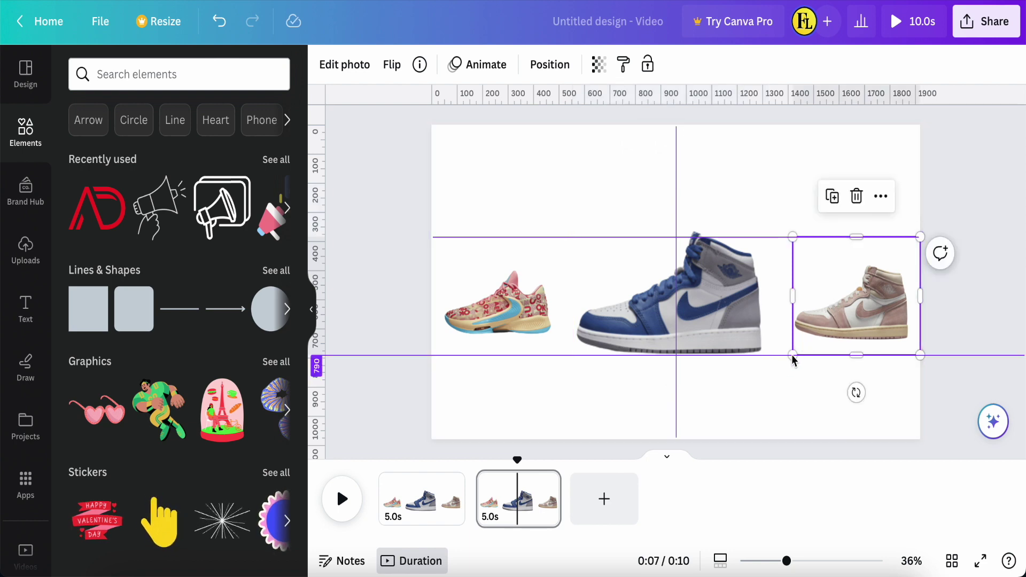
pyautogui.click(731, 309)
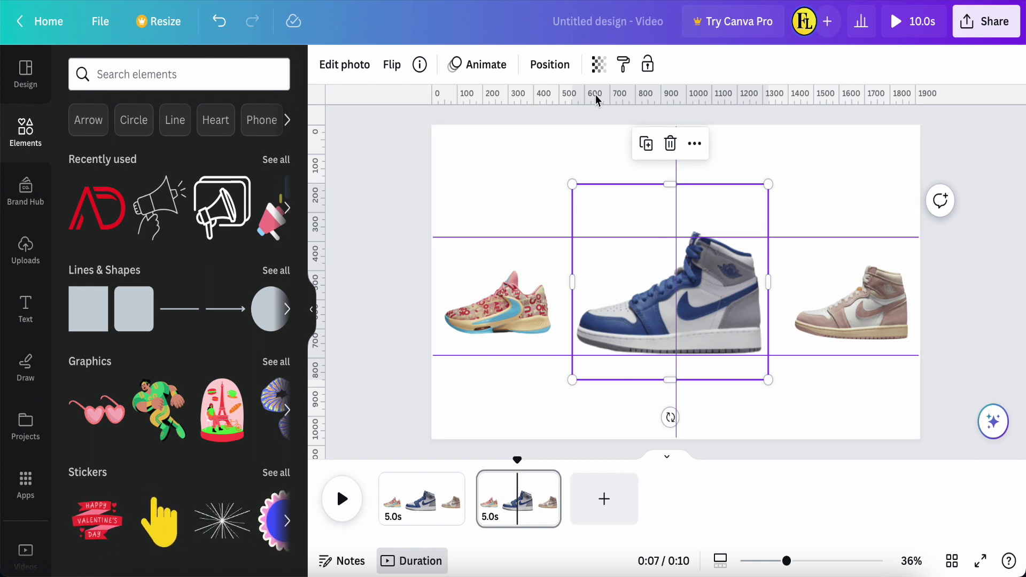
pyautogui.moveTo(596, 95); pyautogui.dragTo(590, 379)
pyautogui.moveTo(556, 95); pyautogui.dragTo(556, 185)
pyautogui.click(960, 312)
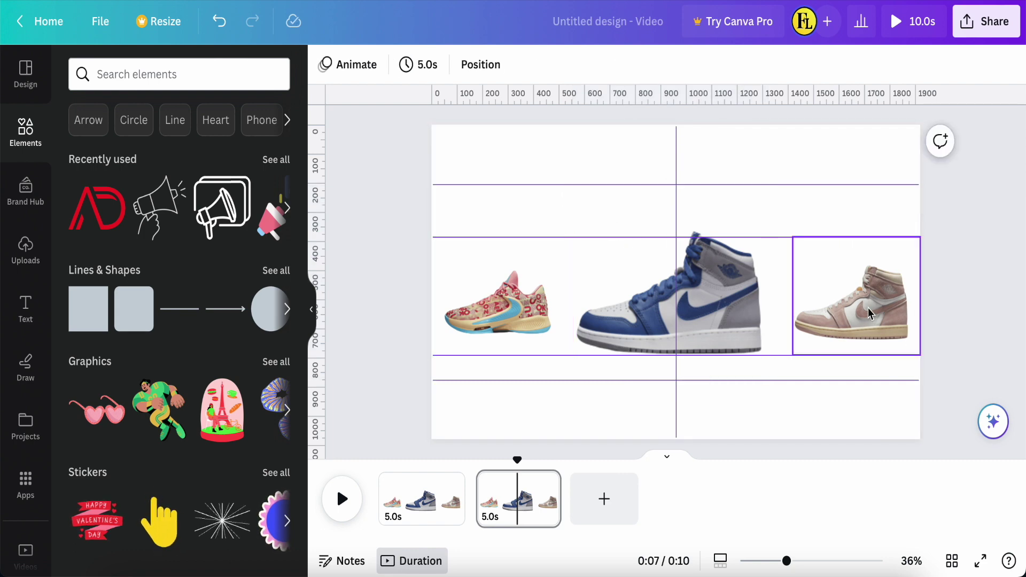
# Step: Enlarge the beige high-top to about 830 by 672, matching the outer guides, and move it over the middle blue shoe
pyautogui.click(868, 308)
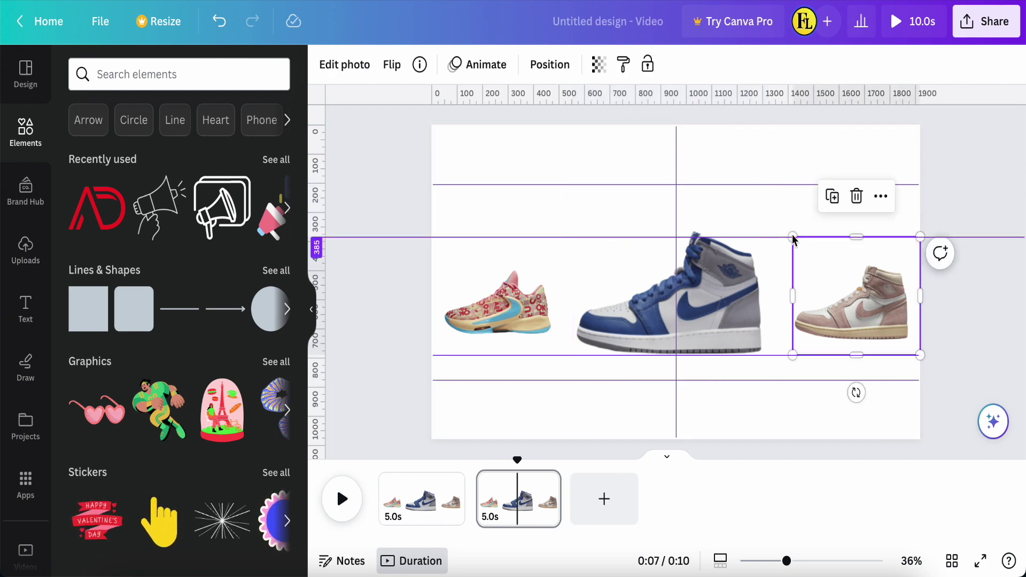
pyautogui.moveTo(792, 239); pyautogui.dragTo(920, 234)
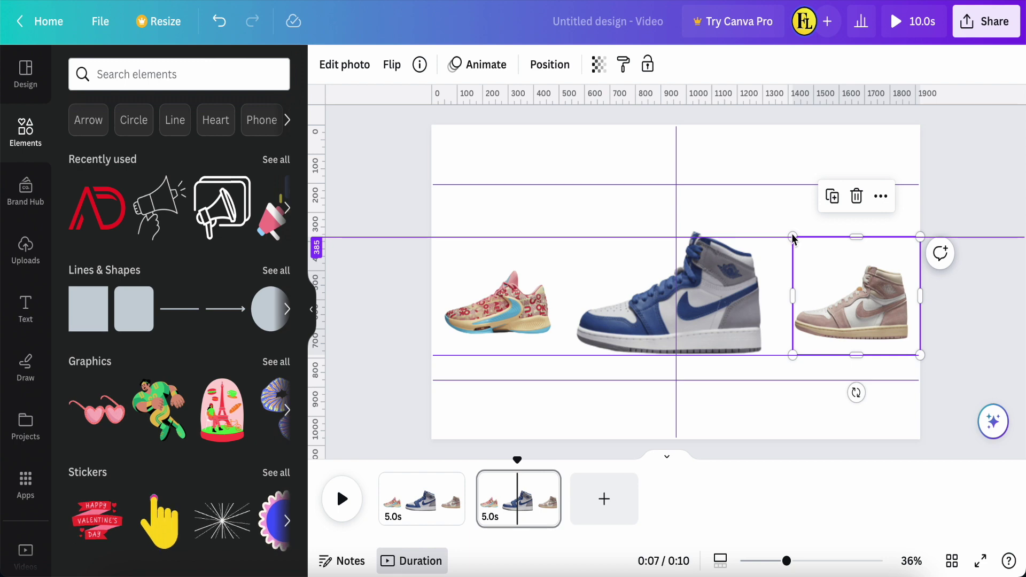
pyautogui.moveTo(792, 233); pyautogui.dragTo(736, 185)
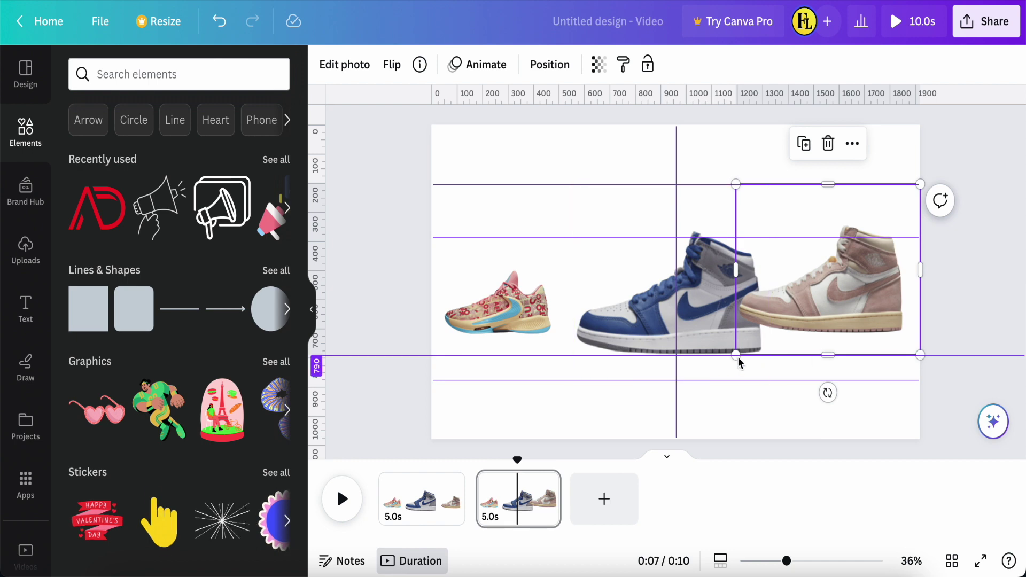
pyautogui.moveTo(736, 354); pyautogui.dragTo(731, 414)
pyautogui.moveTo(735, 354); pyautogui.dragTo(708, 380)
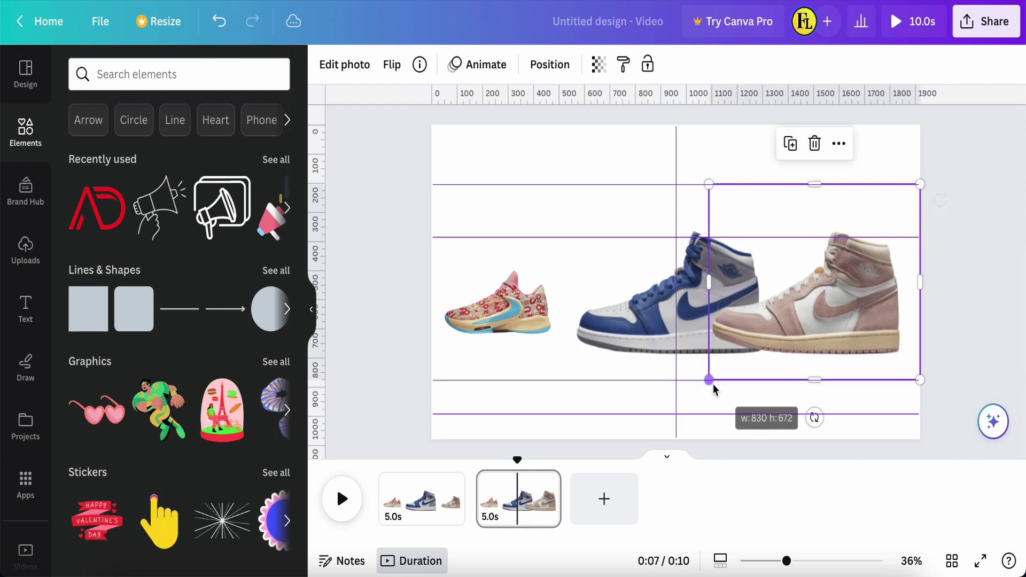
pyautogui.moveTo(828, 303); pyautogui.dragTo(693, 300)
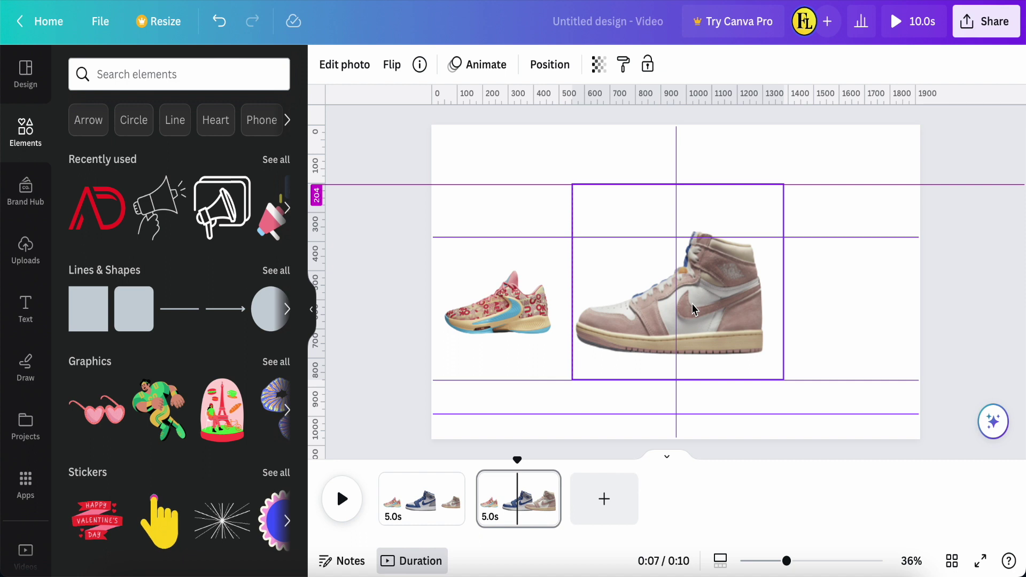
# Step: Send the enlarged beige high-top to the back, behind the blue shoe
pyautogui.click(687, 307)
pyautogui.rightClick(698, 301)
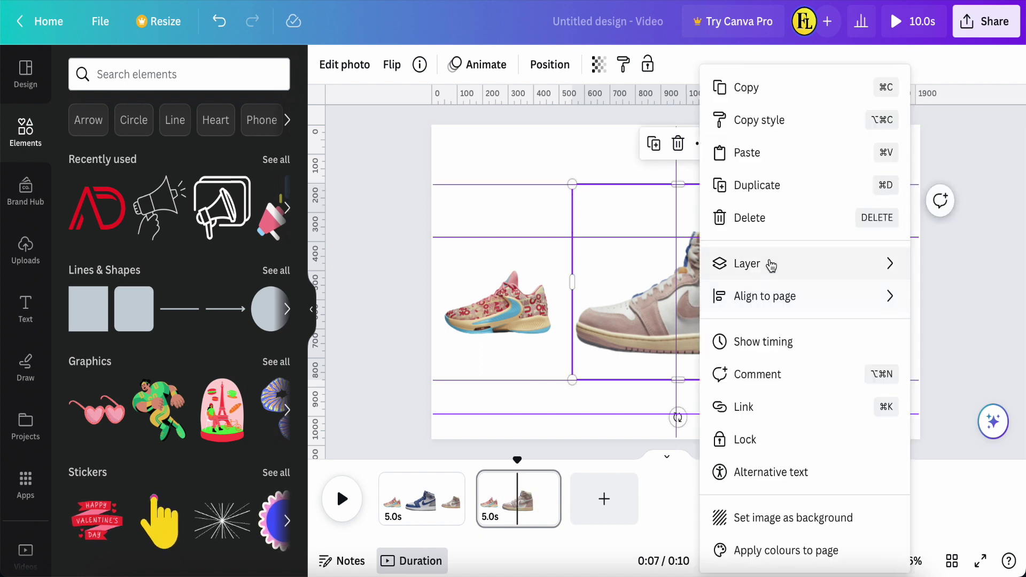
pyautogui.moveTo(769, 267)
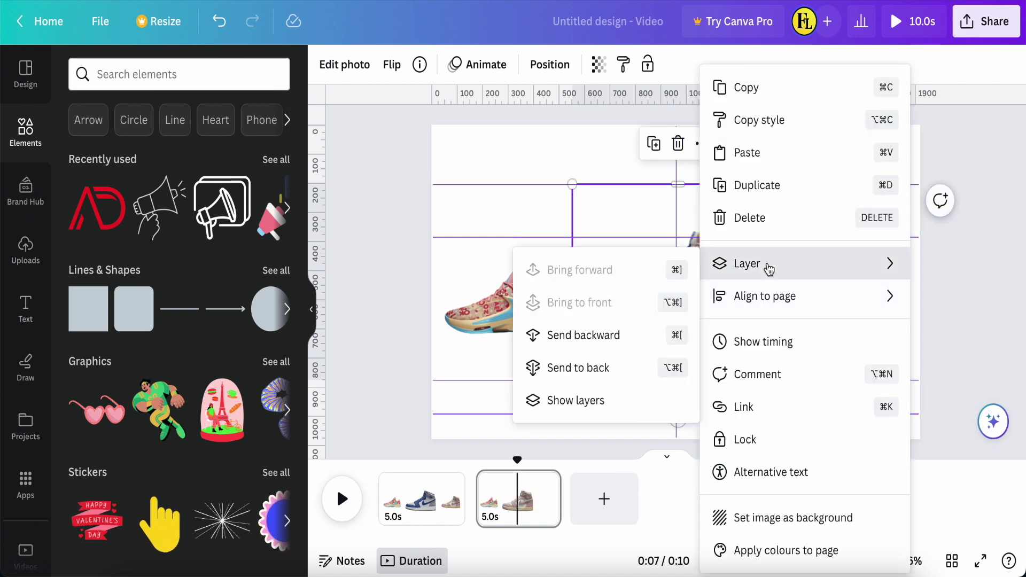
pyautogui.click(586, 370)
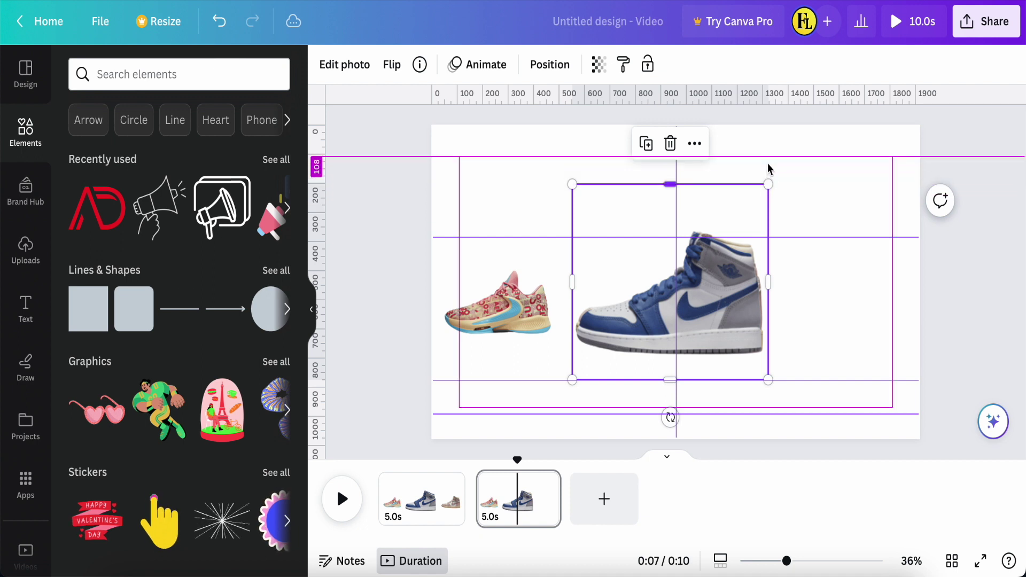
# Step: Shrink the blue shoe to the small-shoe height and move it to the page's left edge, with the multicoloured shoe at the right edge
pyautogui.moveTo(768, 188); pyautogui.dragTo(725, 260)
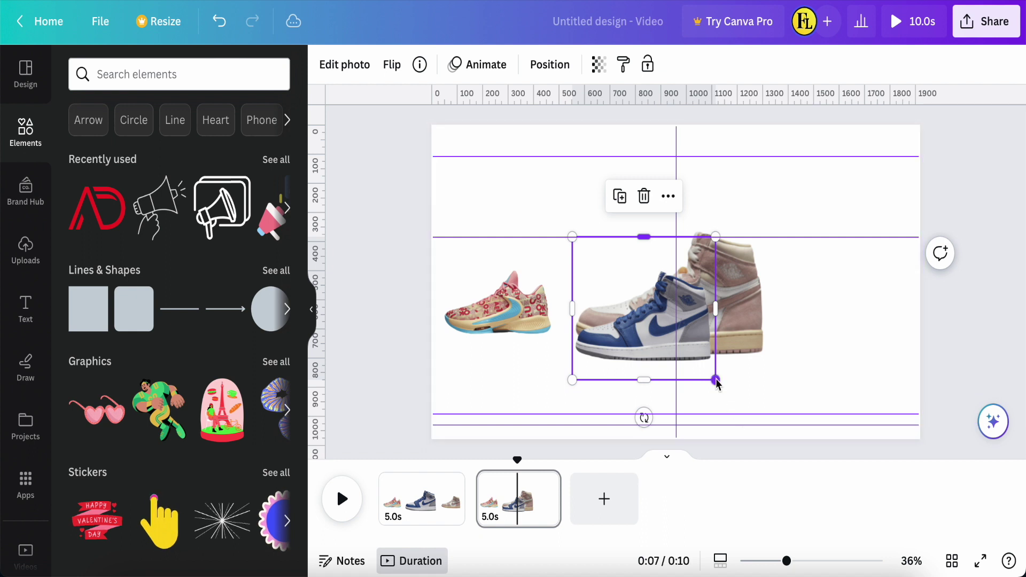
pyautogui.moveTo(716, 380); pyautogui.dragTo(685, 358)
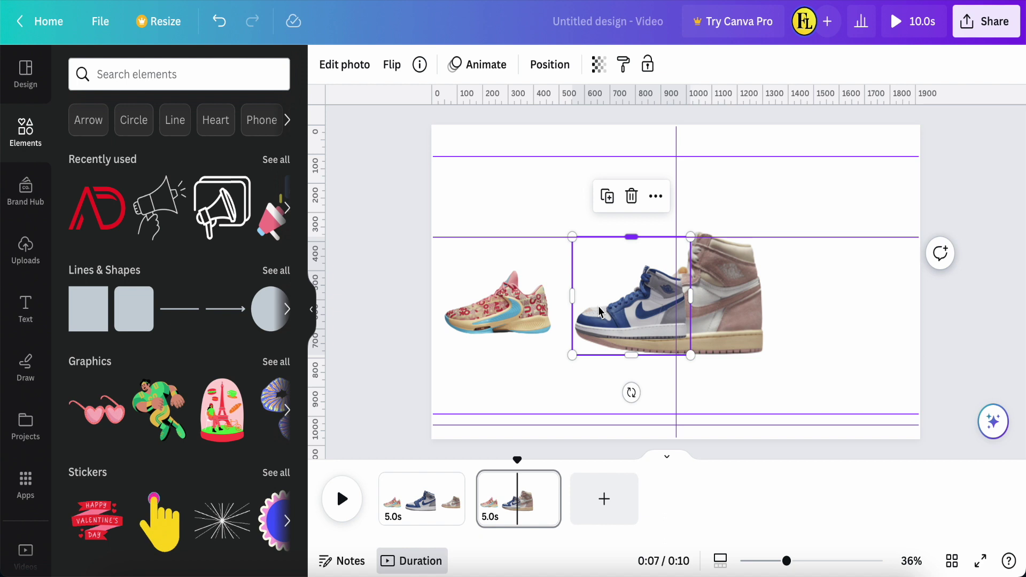
pyautogui.moveTo(598, 306); pyautogui.dragTo(457, 304)
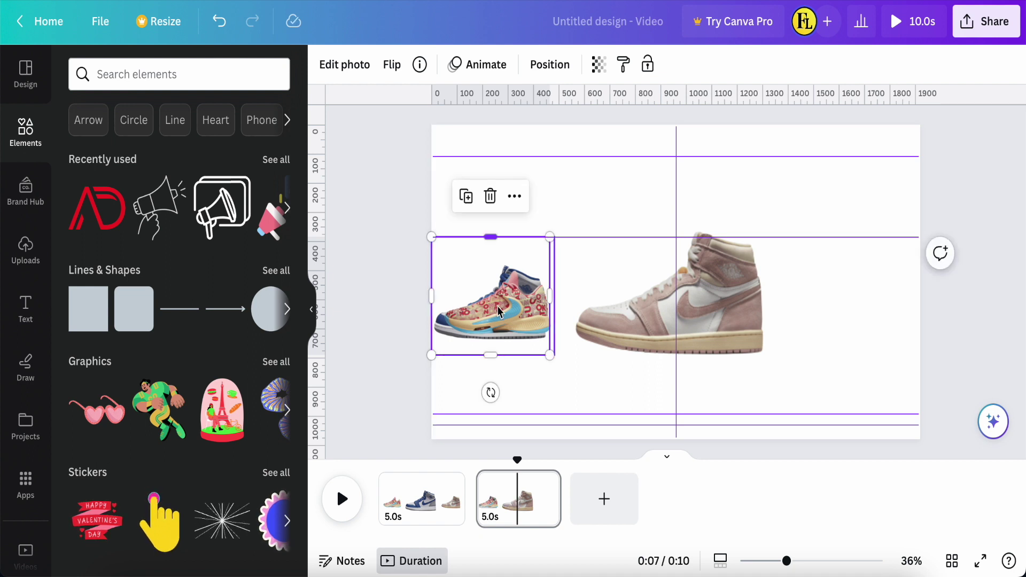
pyautogui.moveTo(518, 320); pyautogui.dragTo(884, 317)
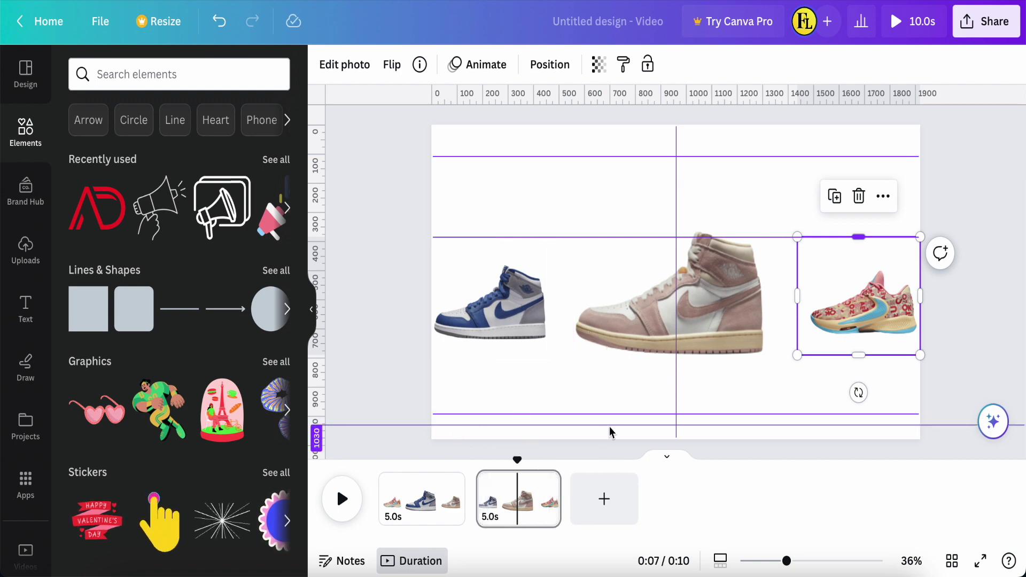
# Step: Realign the displaced guides to the small shoes' bottom edge and the 204 position, and remove the extra guide near the page bottom
pyautogui.moveTo(544, 482)
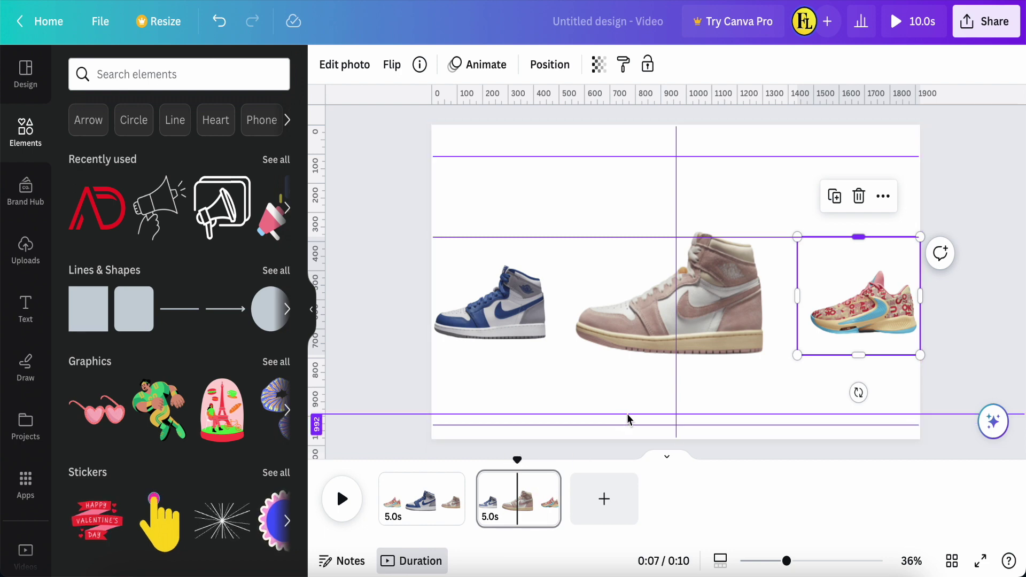
pyautogui.moveTo(633, 404); pyautogui.dragTo(636, 188)
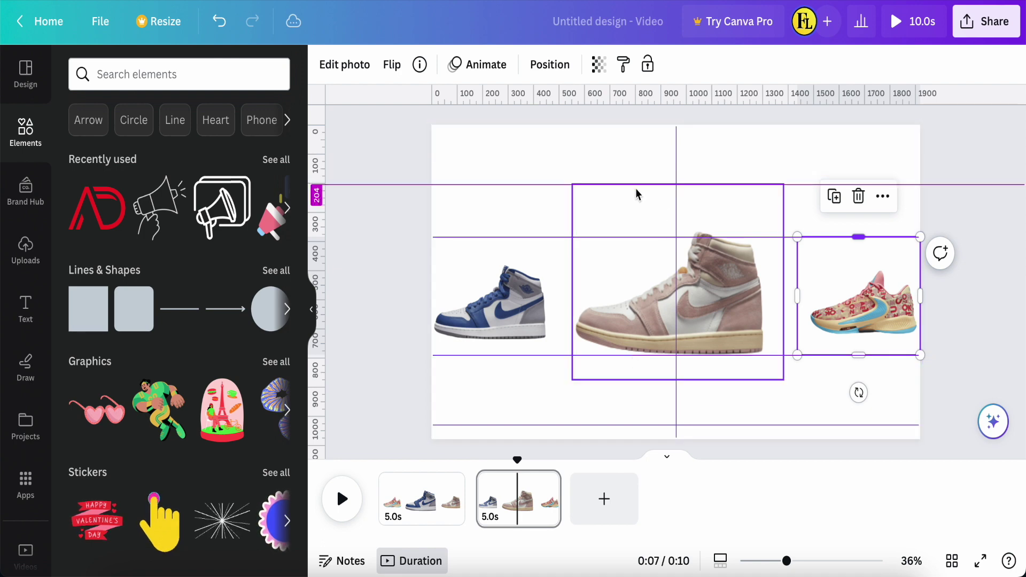
pyautogui.moveTo(544, 425); pyautogui.dragTo(541, 96)
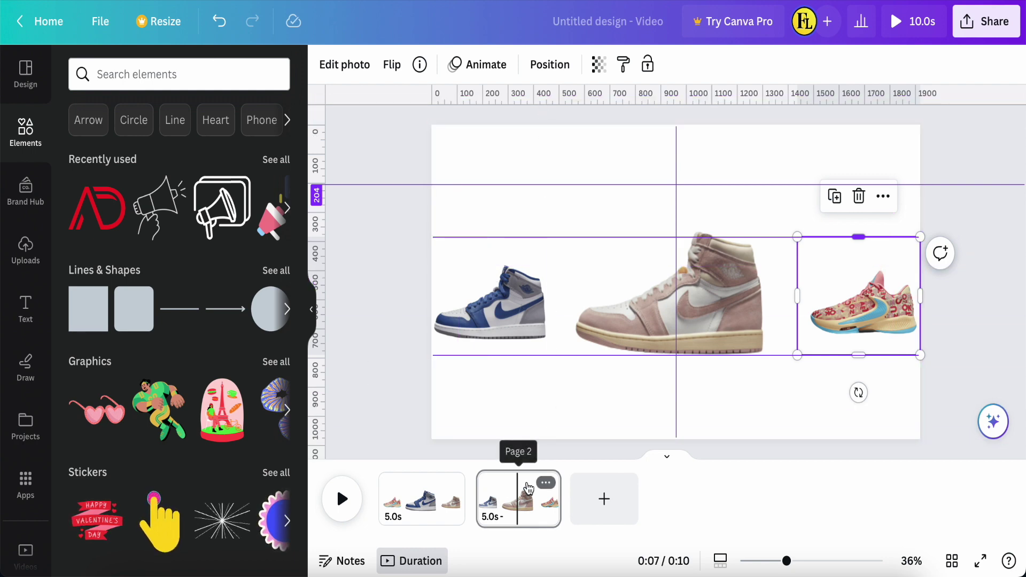
# Step: Duplicate page 2 and, on the copy, enlarge the small multicoloured shoe until its frame reaches the 204 guide
pyautogui.click(546, 484)
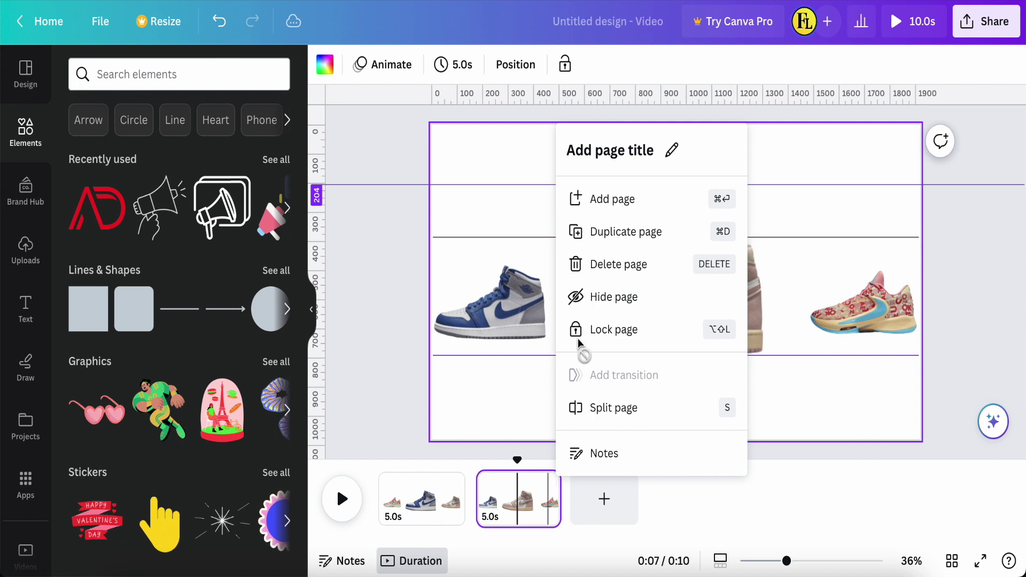
pyautogui.click(614, 240)
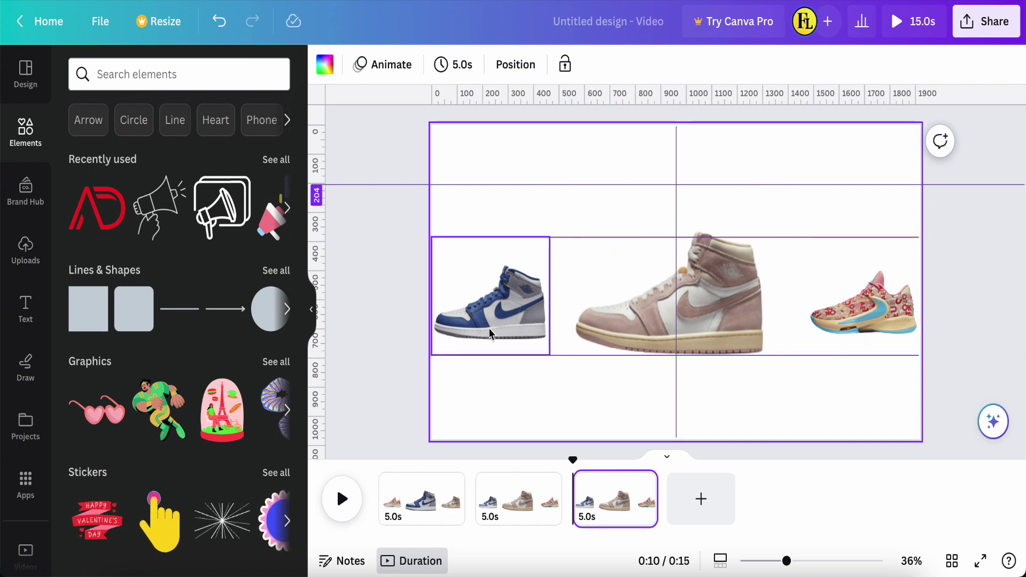
pyautogui.click(867, 293)
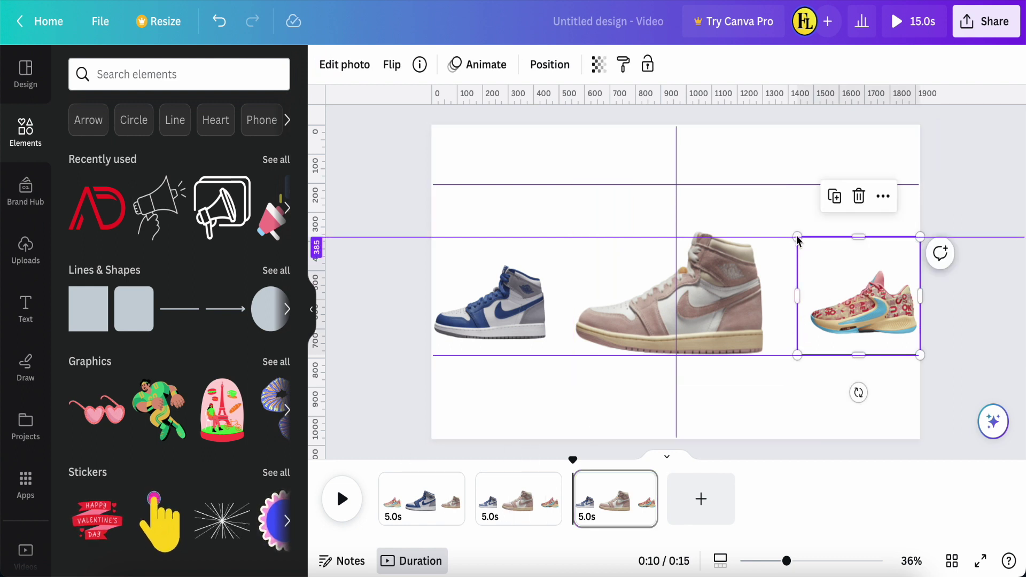
pyautogui.moveTo(797, 239); pyautogui.dragTo(795, 170)
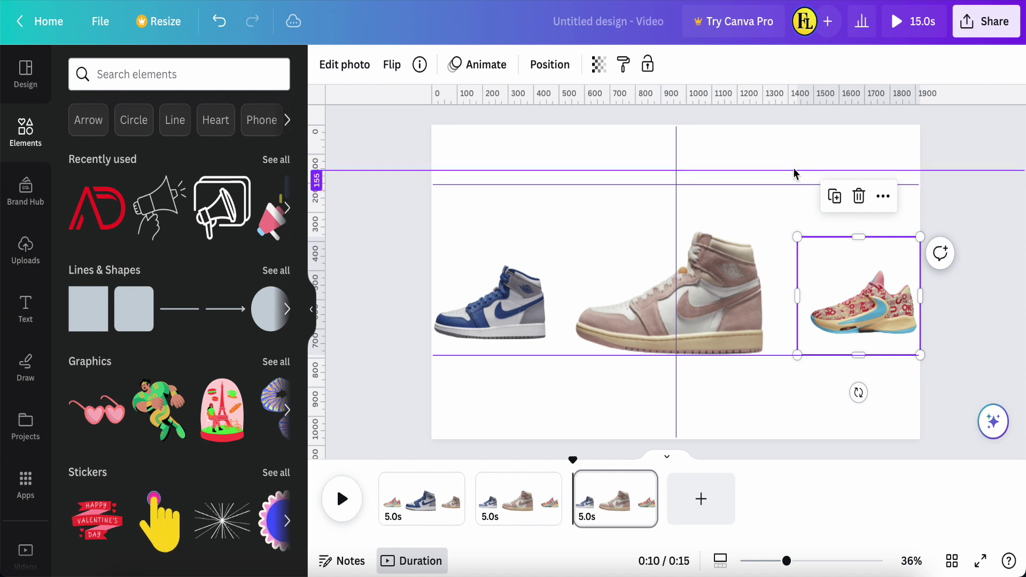
pyautogui.moveTo(798, 239); pyautogui.dragTo(743, 186)
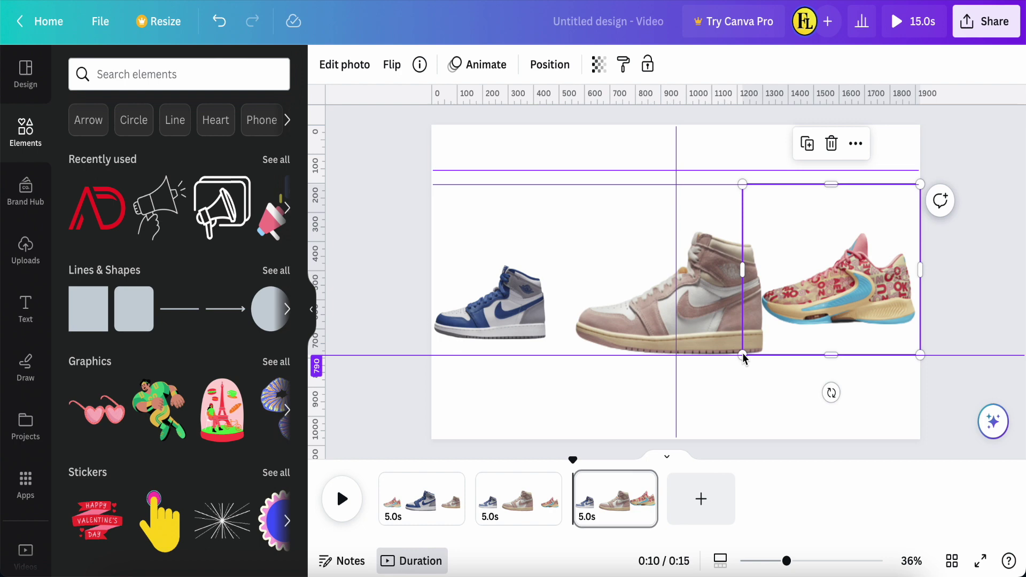
# Step: Enlarge the multicoloured shoe further to about 920 by 880 and move it over the middle beige high-top
pyautogui.moveTo(709, 354); pyautogui.dragTo(710, 427)
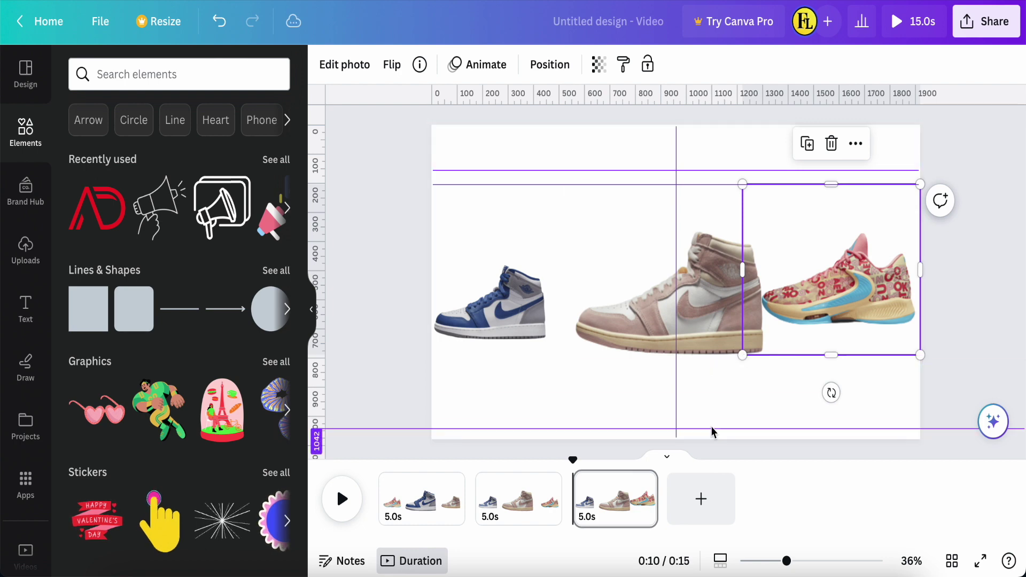
pyautogui.moveTo(742, 356); pyautogui.dragTo(687, 411)
pyautogui.moveTo(837, 323); pyautogui.dragTo(697, 301)
# Step: Send the enlarged multicoloured shoe to the back, behind the beige high-top
pyautogui.rightClick(685, 299)
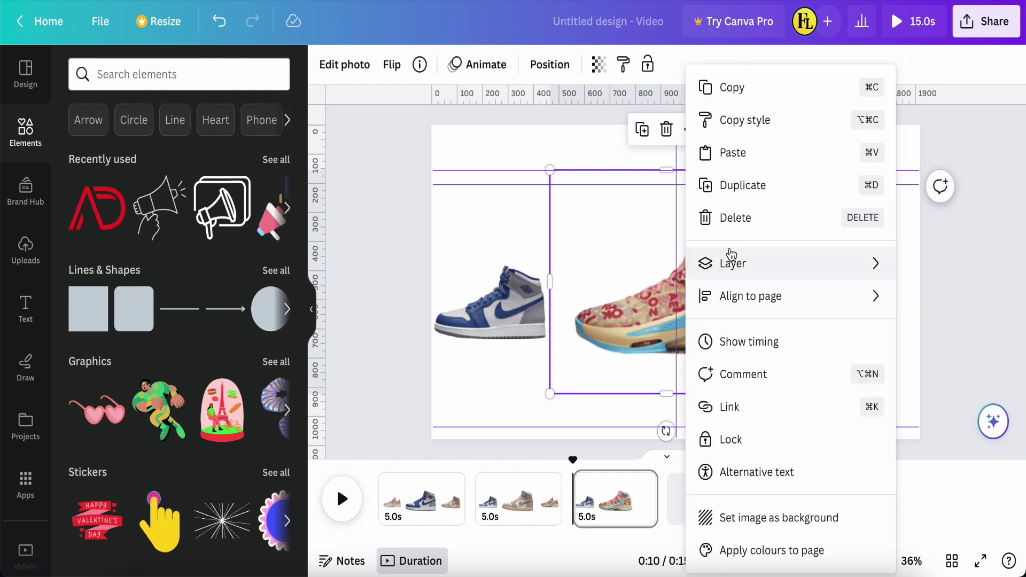
pyautogui.moveTo(738, 265)
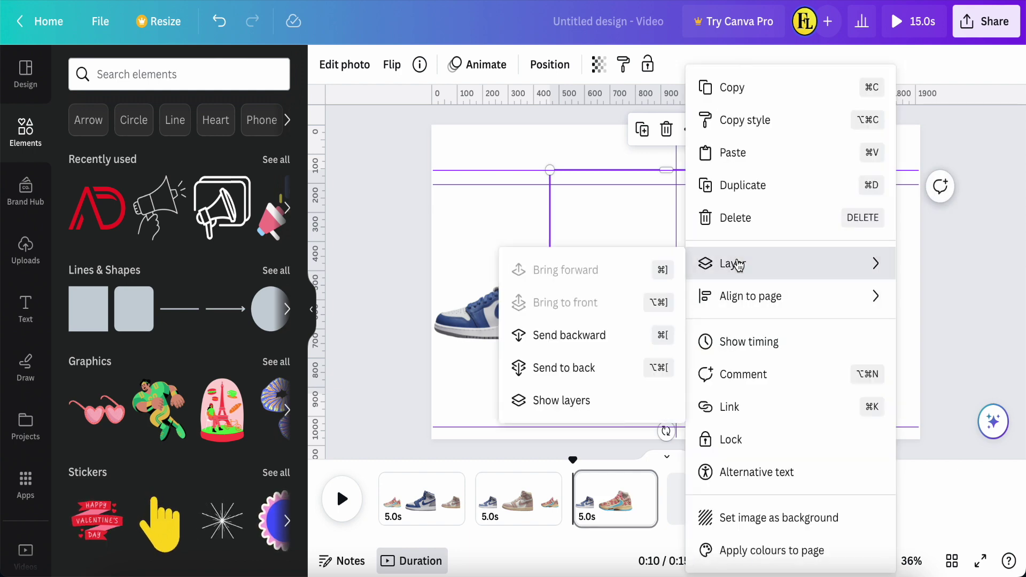
pyautogui.click(570, 376)
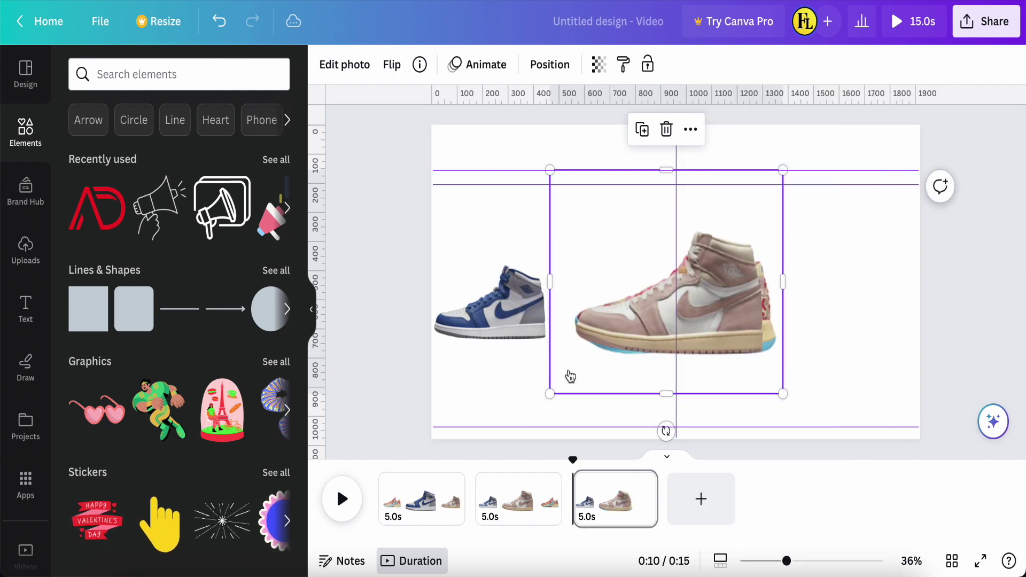
# Step: Shrink the beige high-top to the small-shoe height and move it to the page's left edge, onto the blue shoe
pyautogui.click(678, 317)
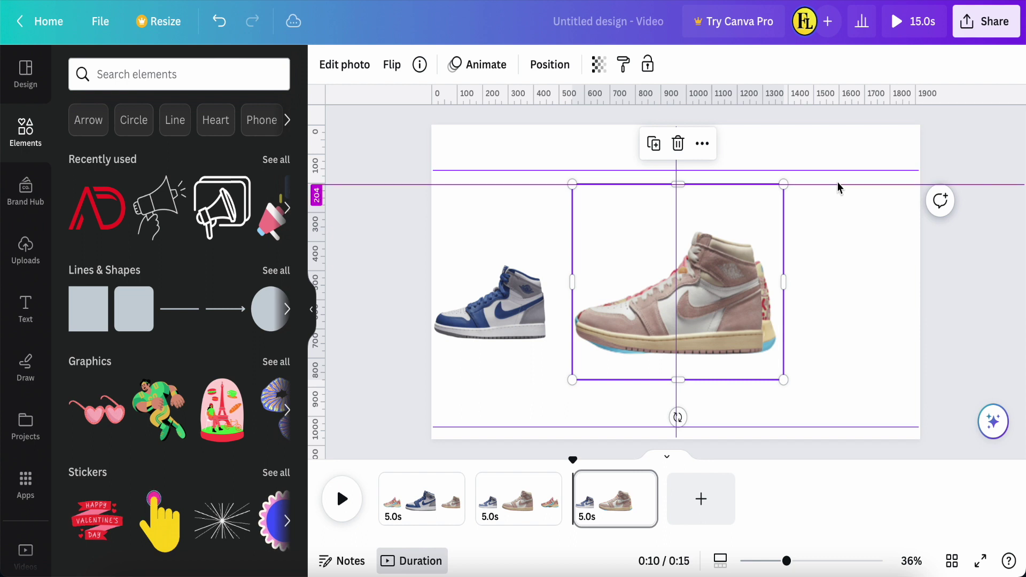
pyautogui.moveTo(784, 186); pyautogui.dragTo(692, 270)
pyautogui.moveTo(636, 340); pyautogui.dragTo(618, 320)
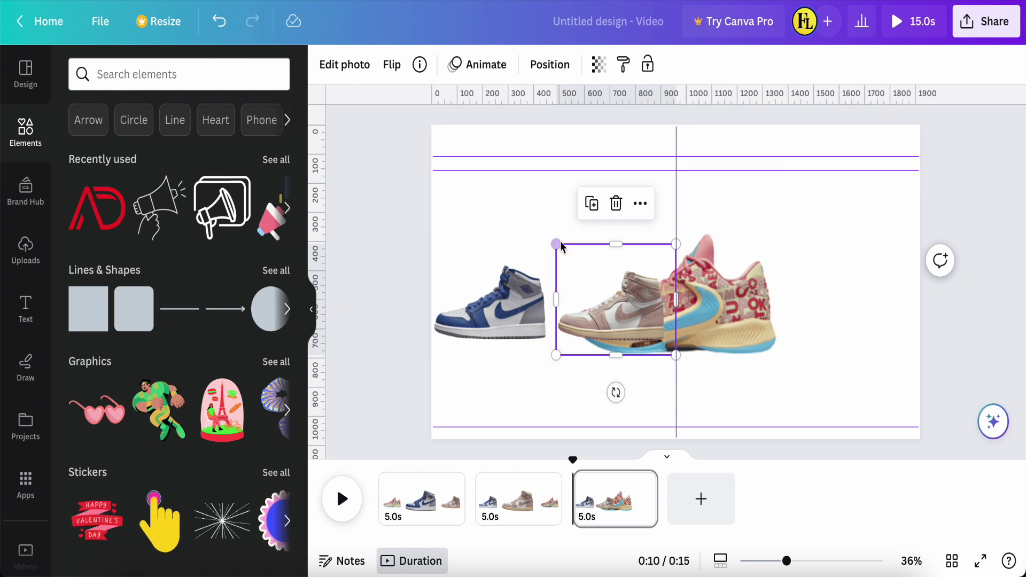
pyautogui.moveTo(556, 245); pyautogui.dragTo(550, 238)
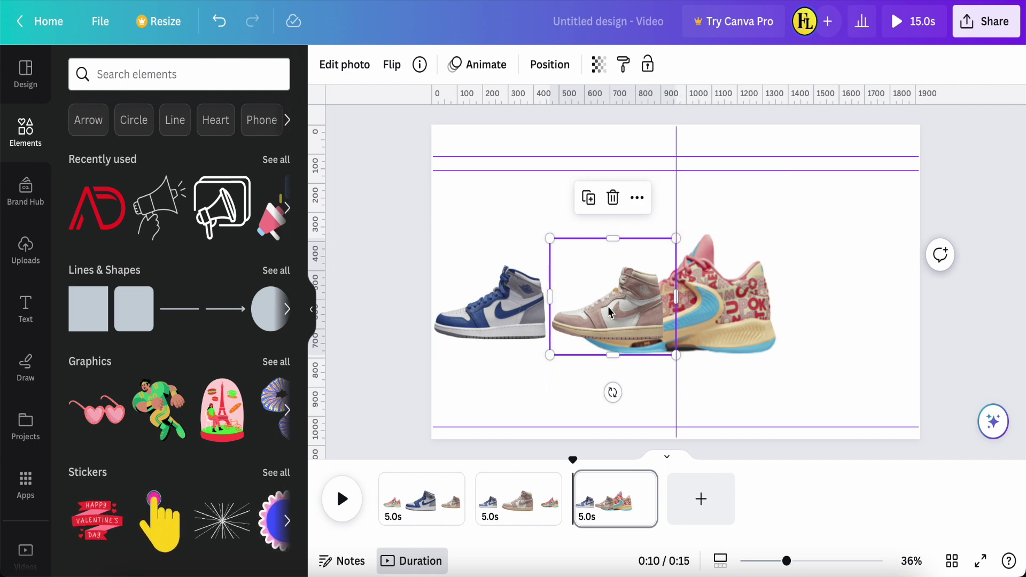
pyautogui.press('Delete')
pyautogui.click(488, 307)
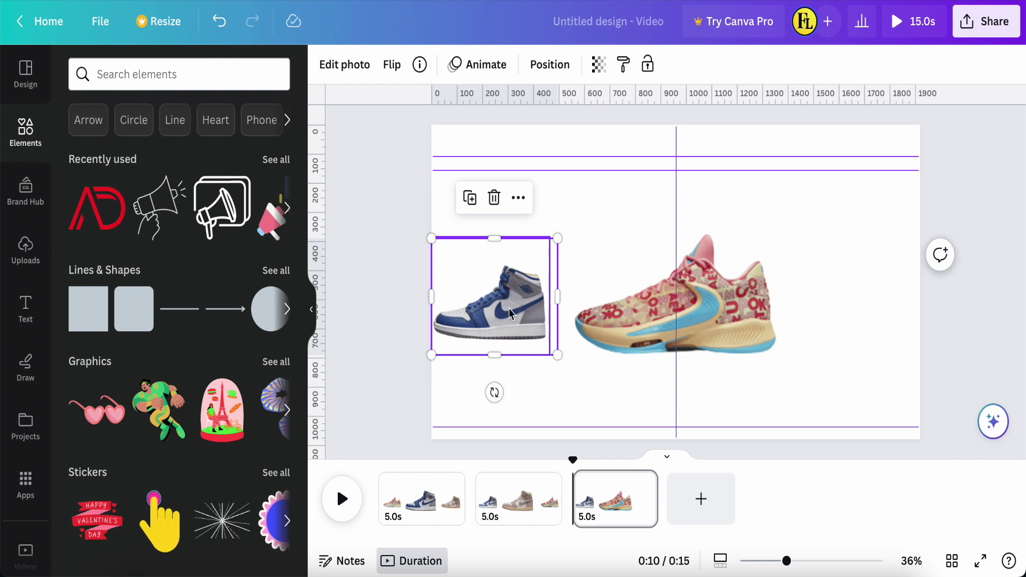
pyautogui.moveTo(508, 309); pyautogui.dragTo(511, 312)
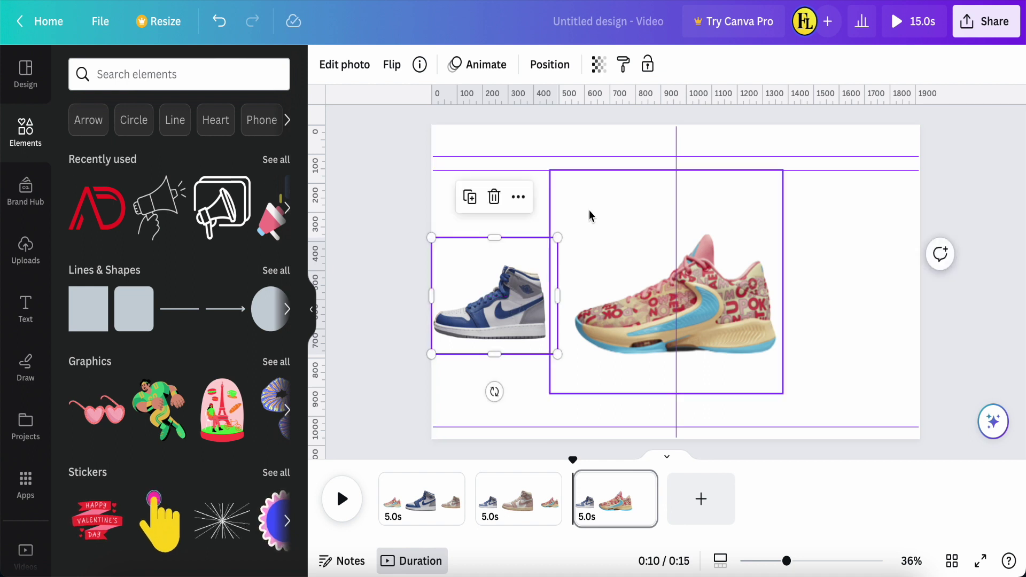
# Step: Move the small blue shoe from the page's left edge to its right edge, level with the beige high-top
pyautogui.click(499, 142)
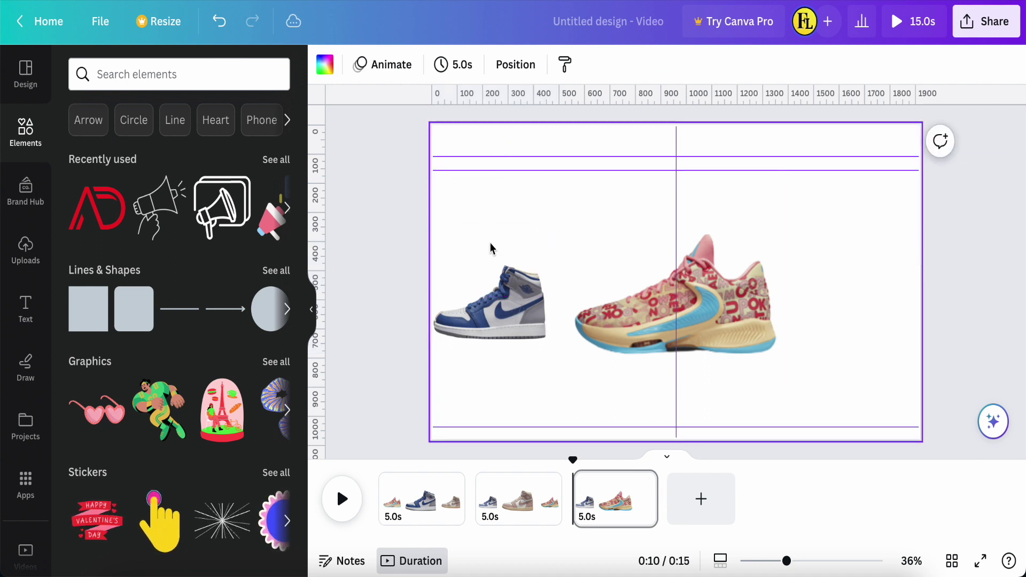
pyautogui.click(501, 308)
pyautogui.moveTo(502, 315); pyautogui.dragTo(869, 315)
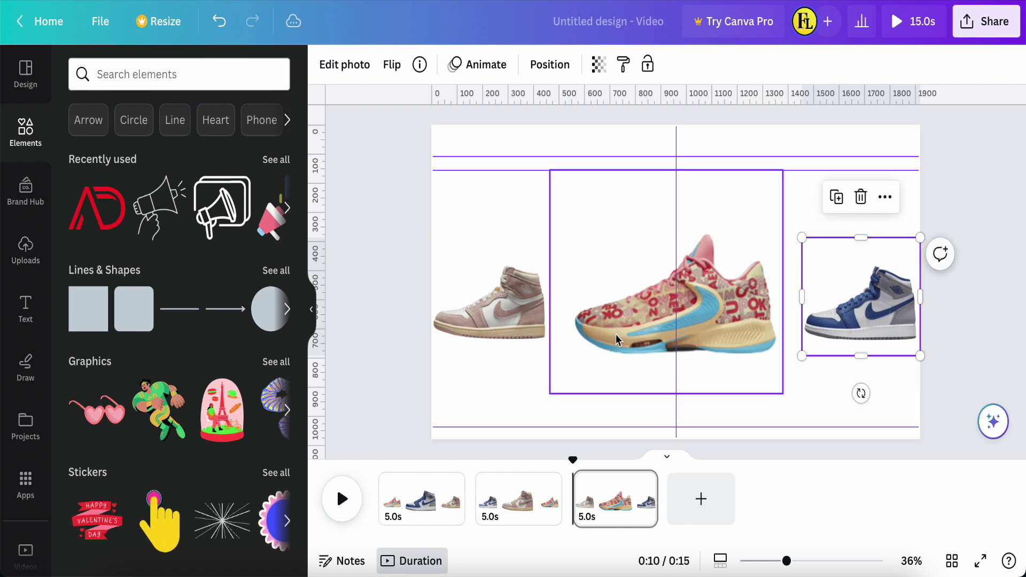
pyautogui.click(517, 410)
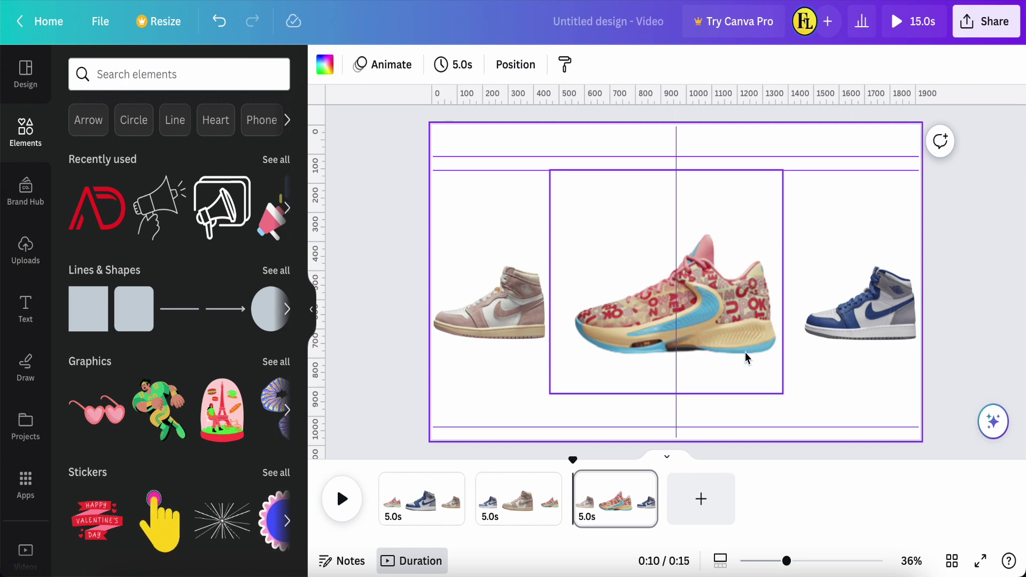
# Step: Enlarge the middle multicoloured shoe slightly to fill more of the gap between the two small shoes
pyautogui.click(697, 314)
pyautogui.moveTo(782, 171); pyautogui.dragTo(782, 173)
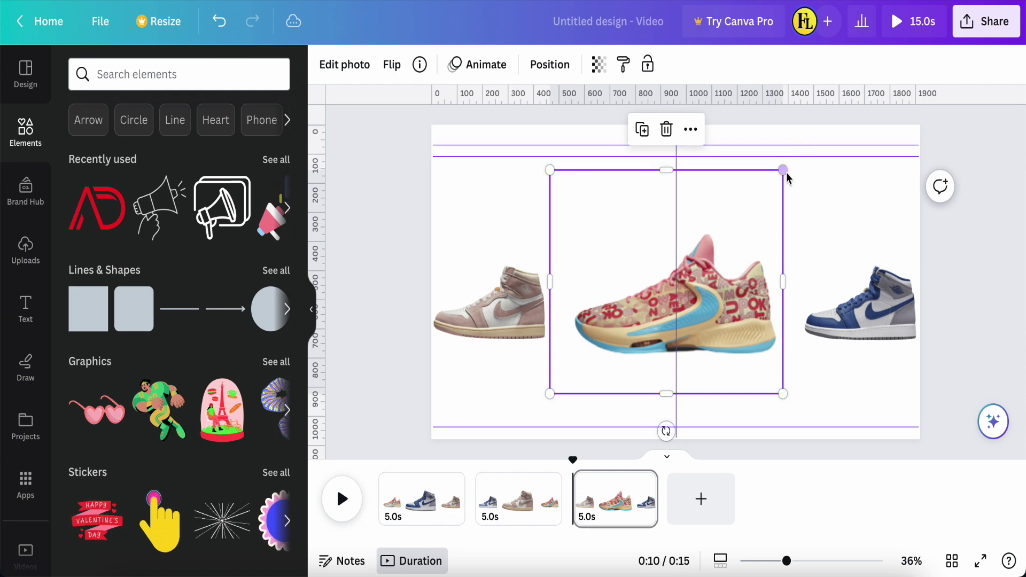
pyautogui.moveTo(783, 172); pyautogui.dragTo(797, 160)
pyautogui.click(500, 393)
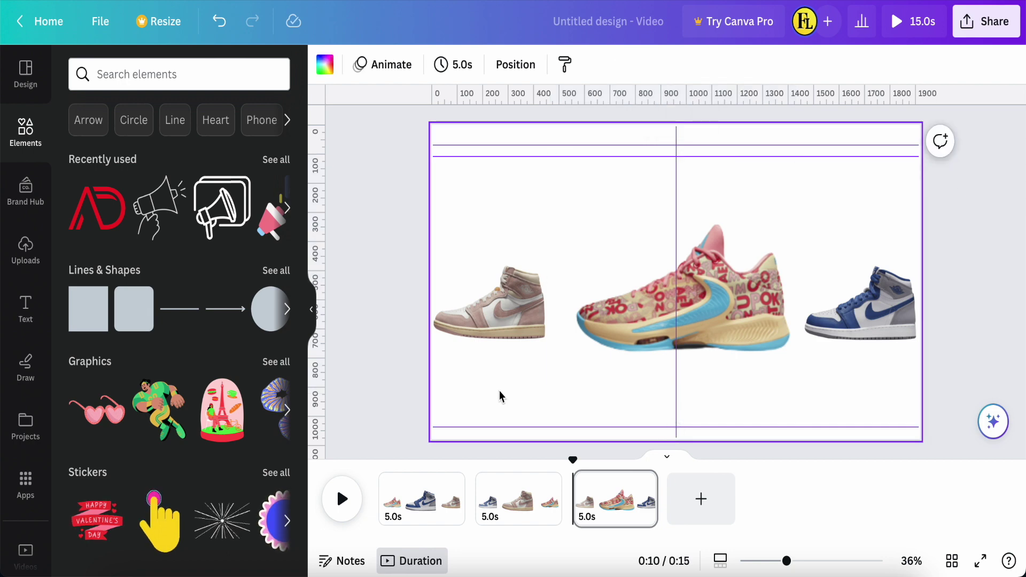
# Step: Remove the three horizontal guides and the vertical 960 guide from the page
pyautogui.moveTo(540, 428); pyautogui.dragTo(559, 94)
pyautogui.moveTo(564, 143); pyautogui.dragTo(566, 95)
pyautogui.moveTo(565, 155); pyautogui.dragTo(584, 95)
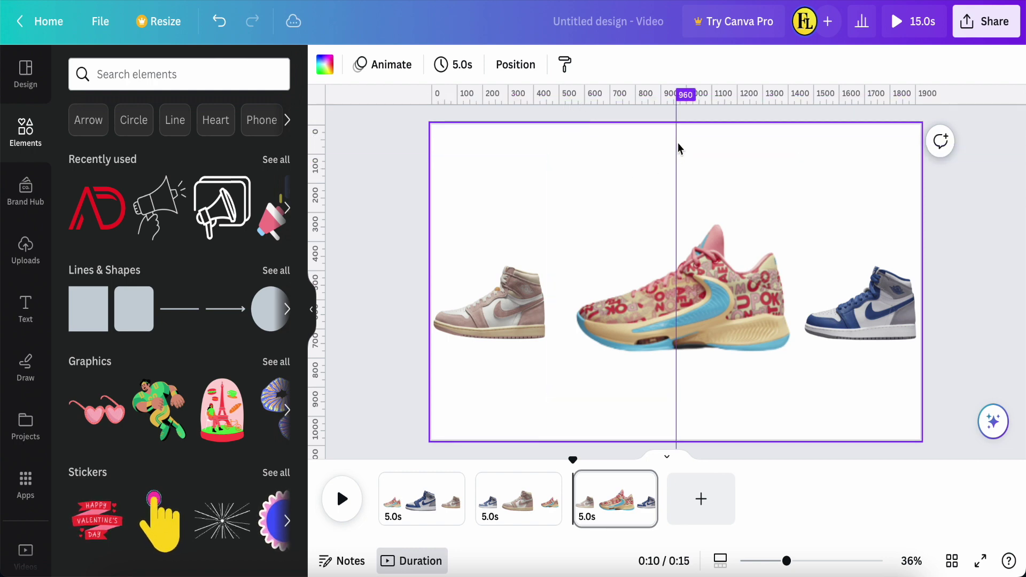
pyautogui.moveTo(678, 145); pyautogui.dragTo(320, 188)
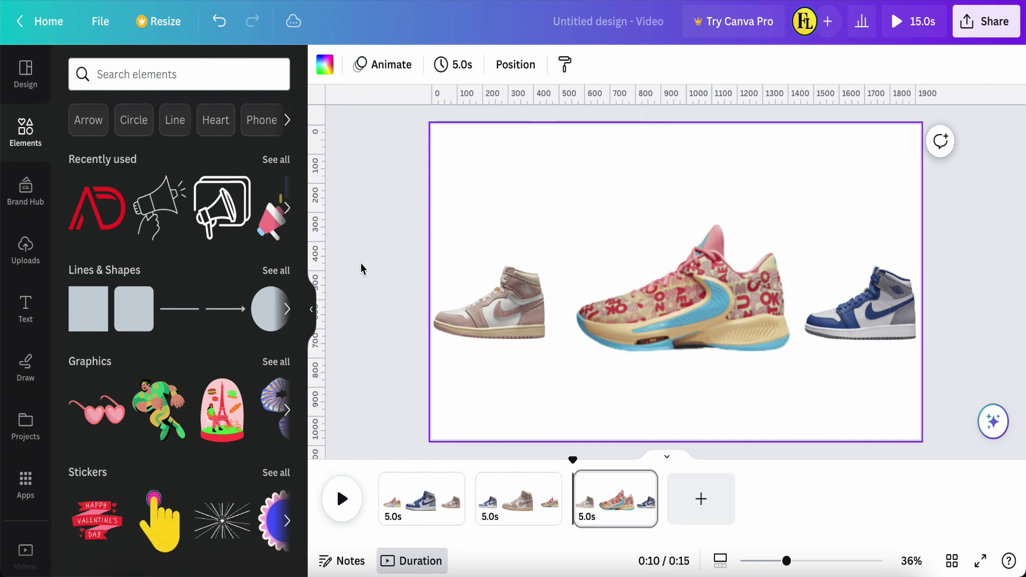
pyautogui.click(361, 265)
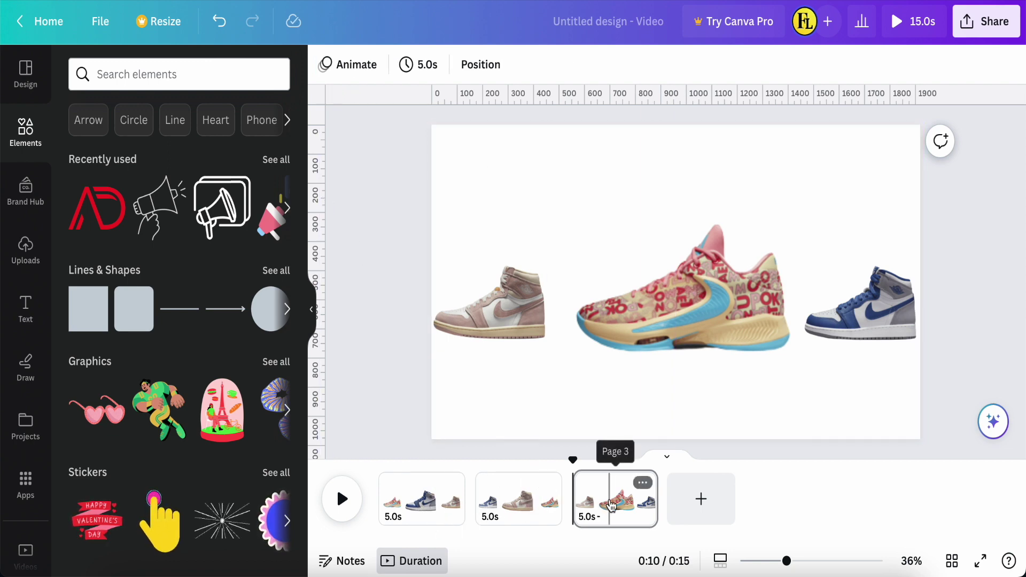
# Step: Duplicate page 1, which has the large blue shoe in the middle
pyautogui.click(524, 510)
pyautogui.click(577, 412)
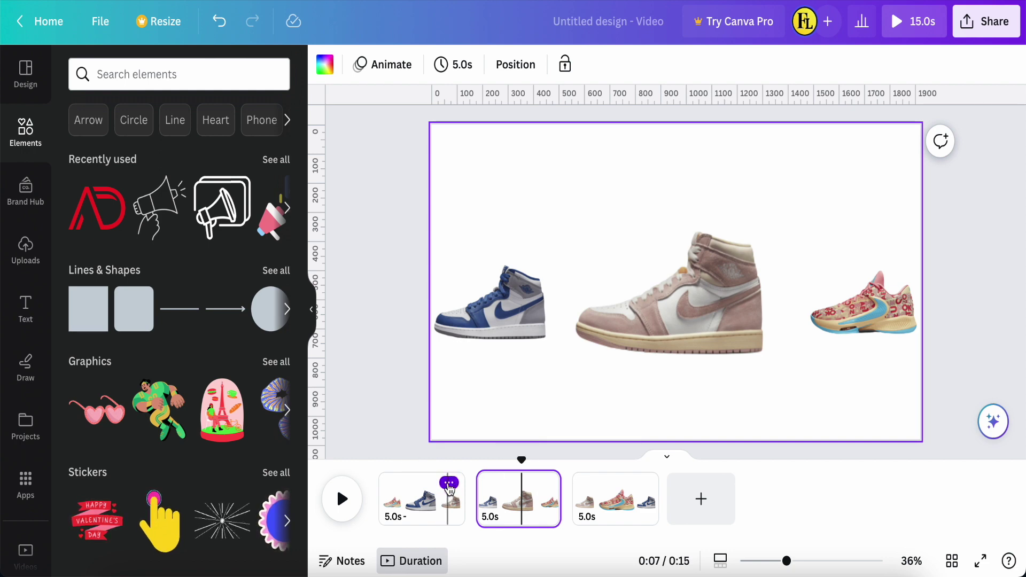
pyautogui.click(449, 482)
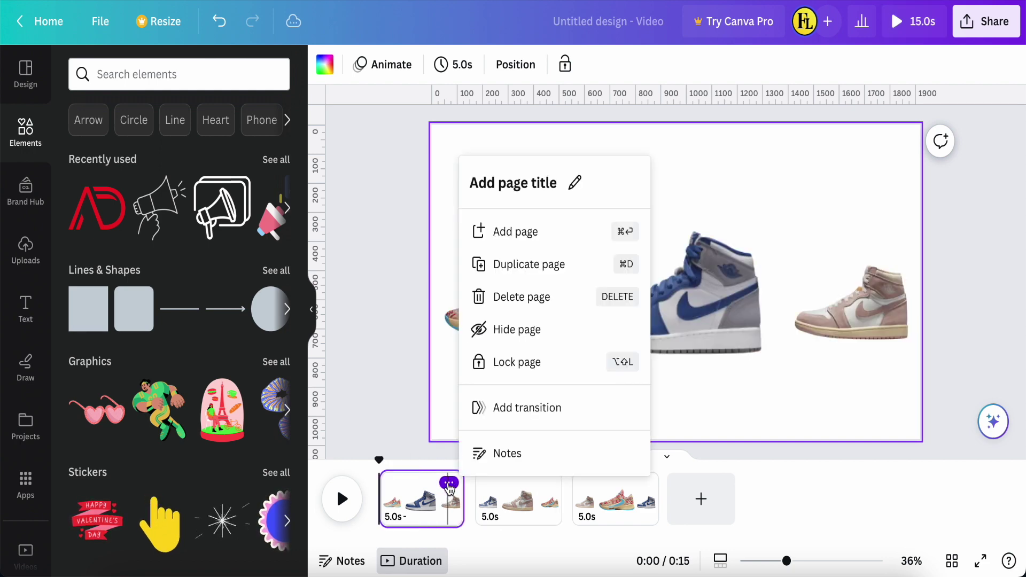
pyautogui.click(526, 266)
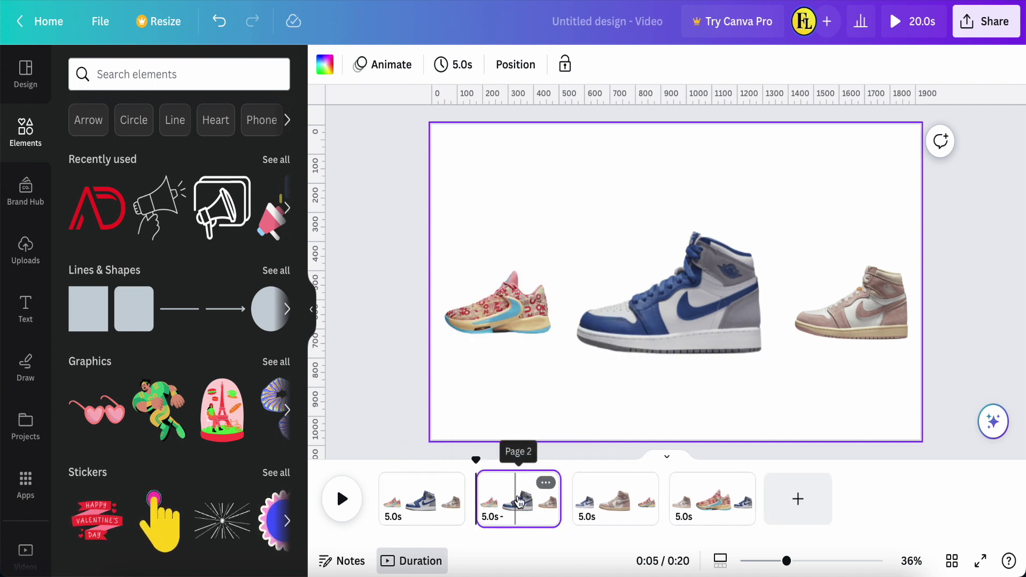
# Step: Add a blank page at the end and move the copy of page 1 to the fourth position
pyautogui.moveTo(522, 502); pyautogui.dragTo(817, 504)
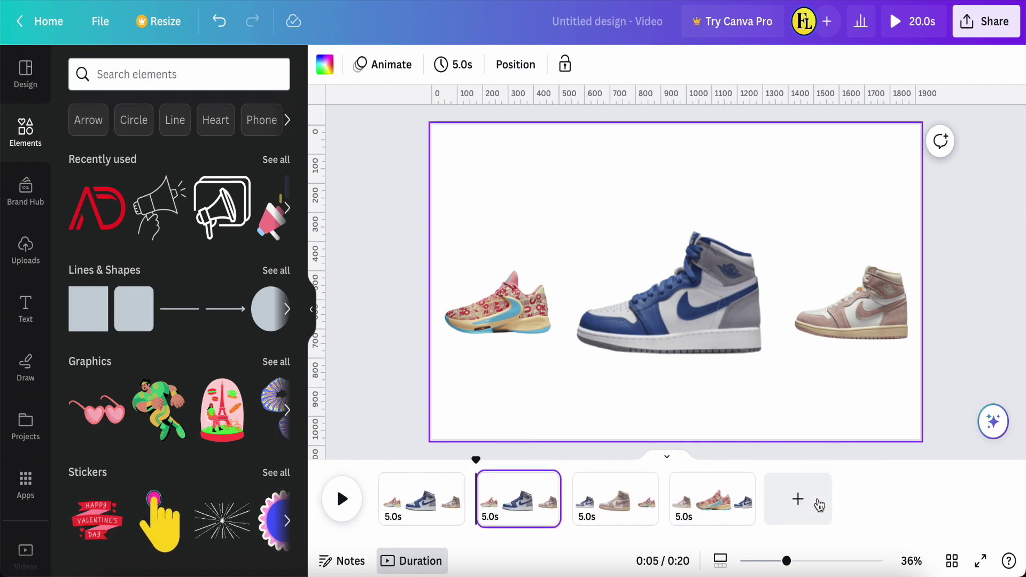
pyautogui.click(798, 505)
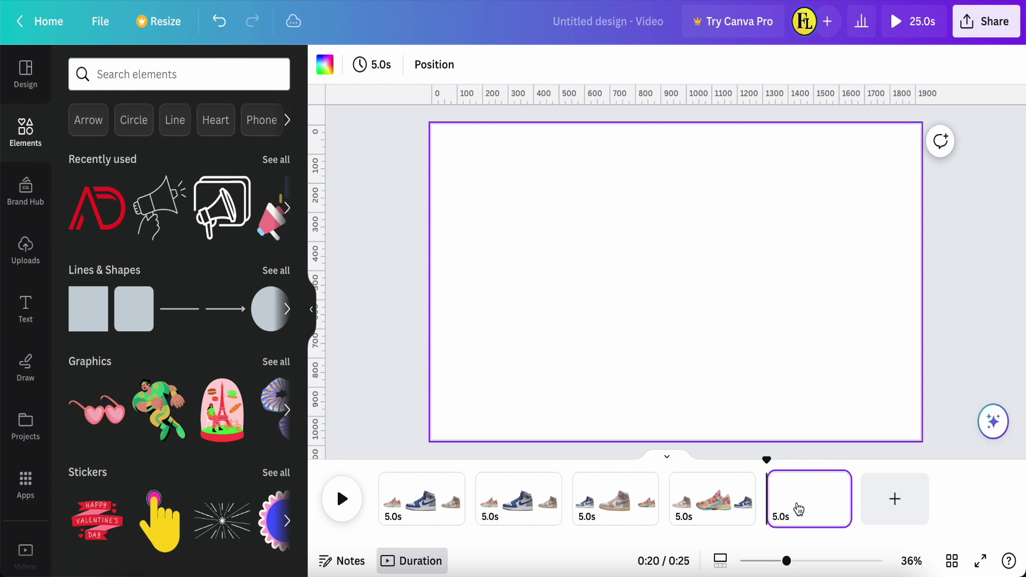
pyautogui.moveTo(521, 499); pyautogui.dragTo(802, 504)
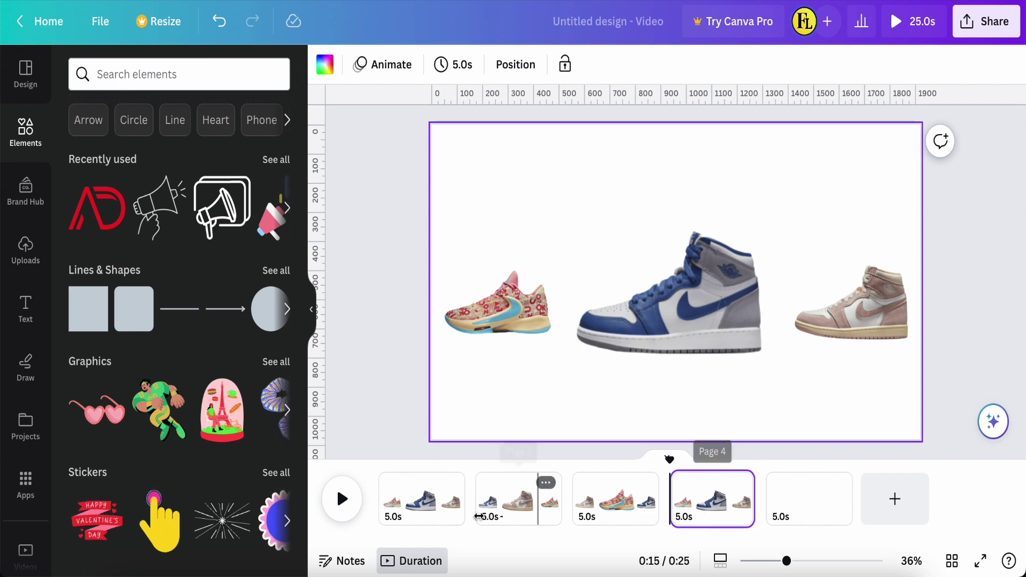
# Step: Duplicate page 2 with the large beige high-top and move the copy to the fifth position, before the blank page
pyautogui.click(522, 504)
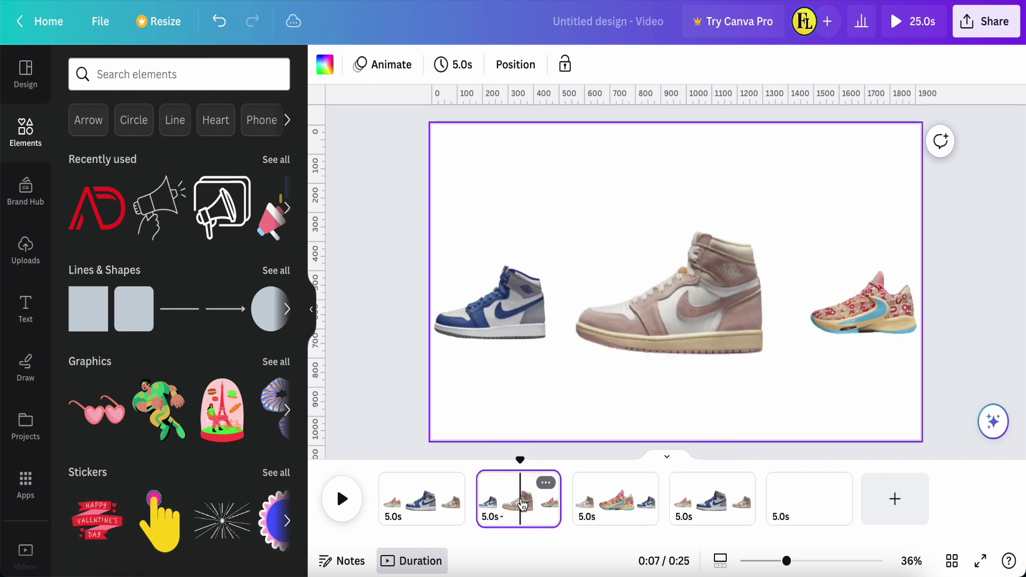
pyautogui.click(546, 484)
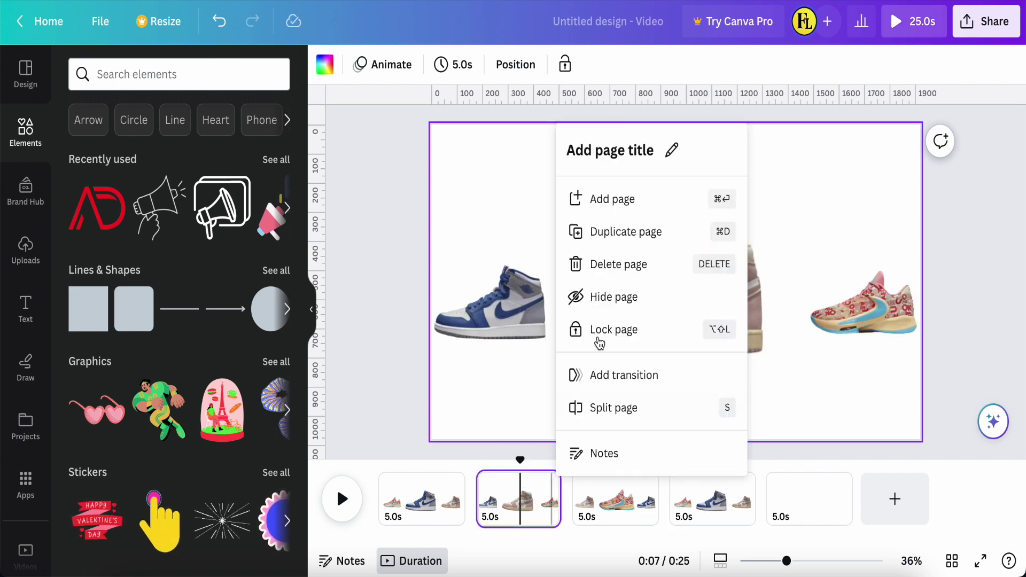
pyautogui.click(610, 236)
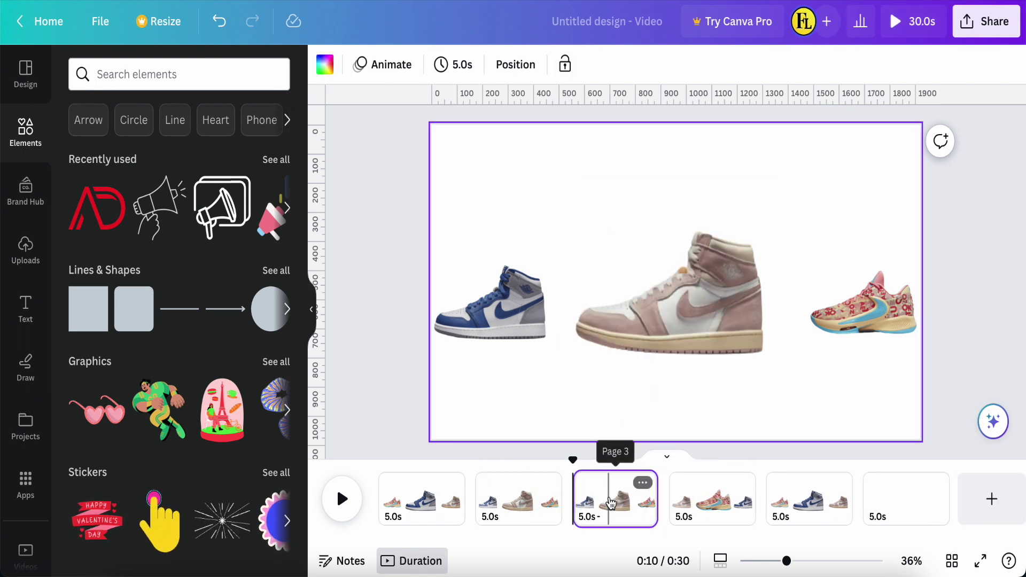
pyautogui.moveTo(614, 504); pyautogui.dragTo(886, 501)
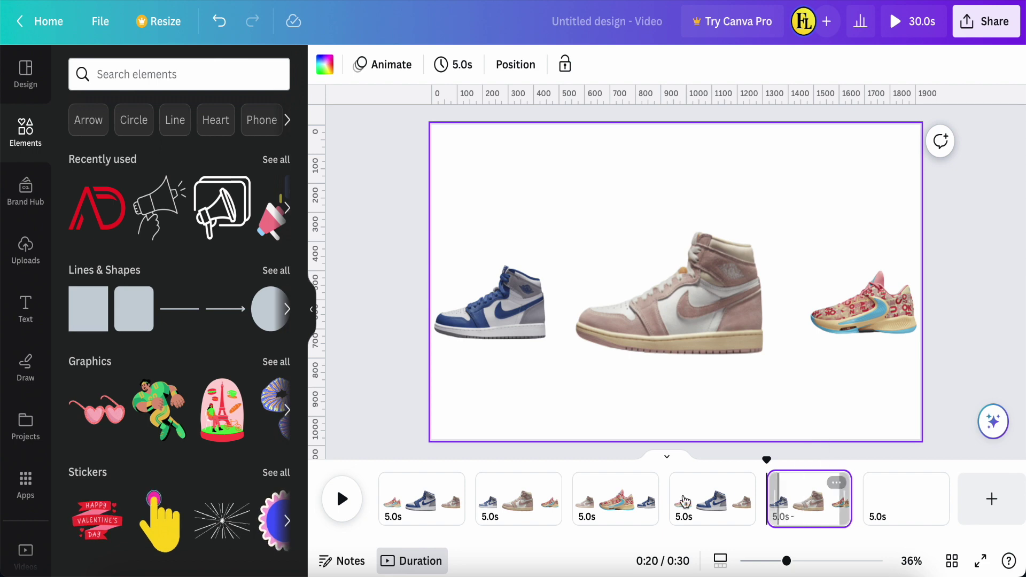
# Step: Duplicate page 3 with the large multicoloured shoe and move the copy to the sixth position, before the blank page
pyautogui.click(621, 504)
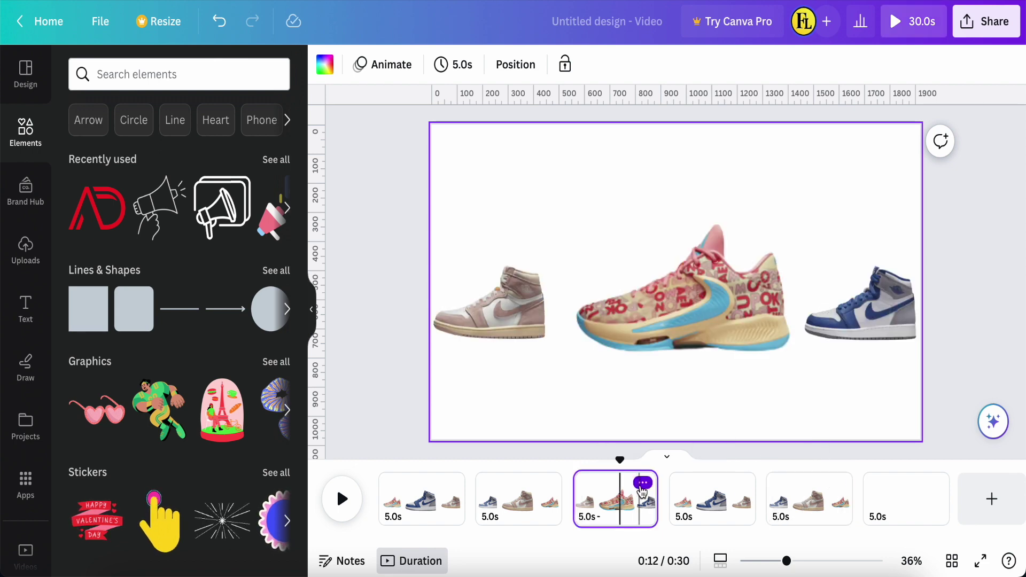
pyautogui.click(643, 484)
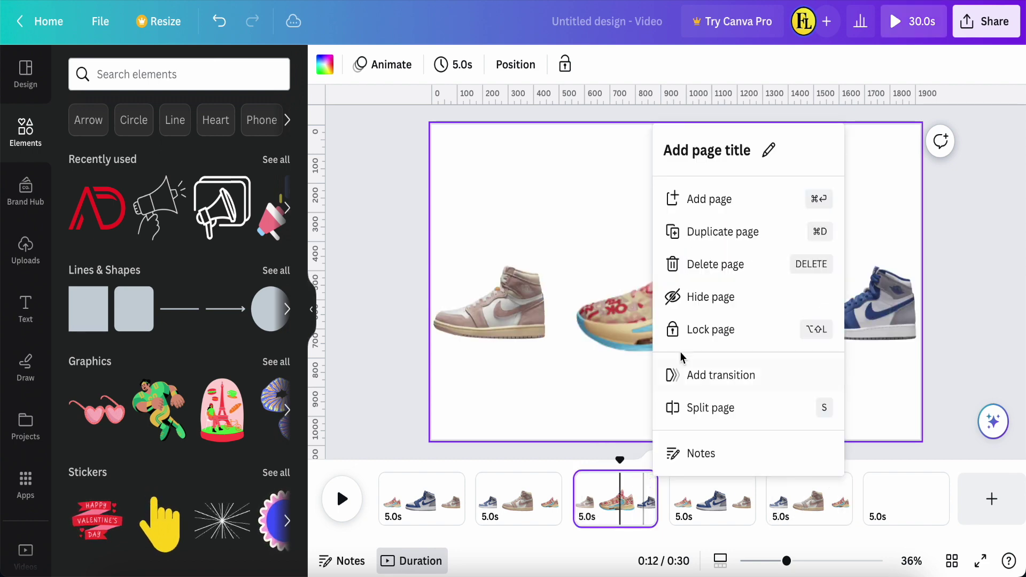
pyautogui.click(703, 233)
pyautogui.moveTo(727, 495); pyautogui.dragTo(777, 510)
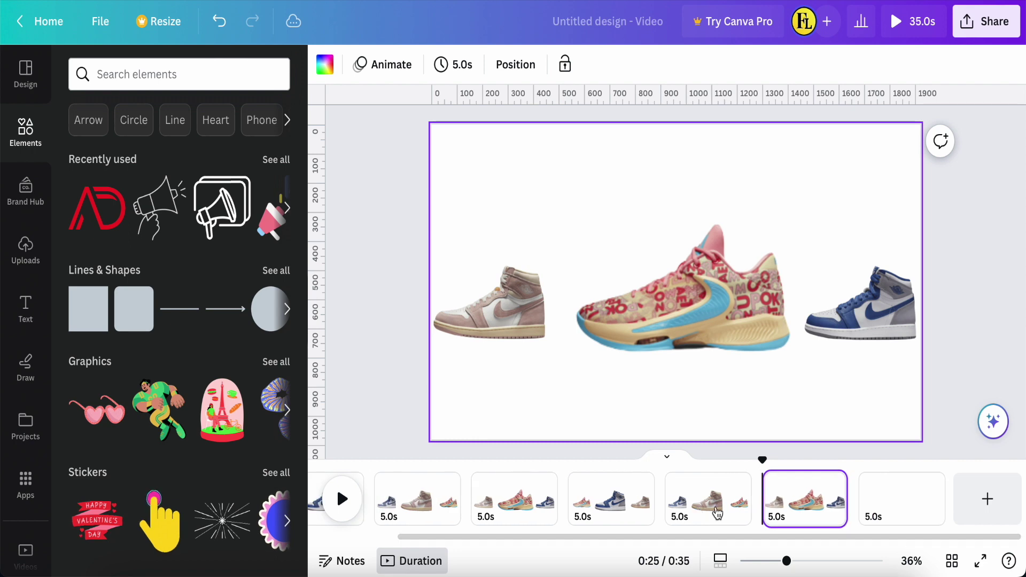
# Step: Delete the blank last page and set the timing of all six remaining pages to 2.5 seconds
pyautogui.click(896, 508)
pyautogui.press('Delete')
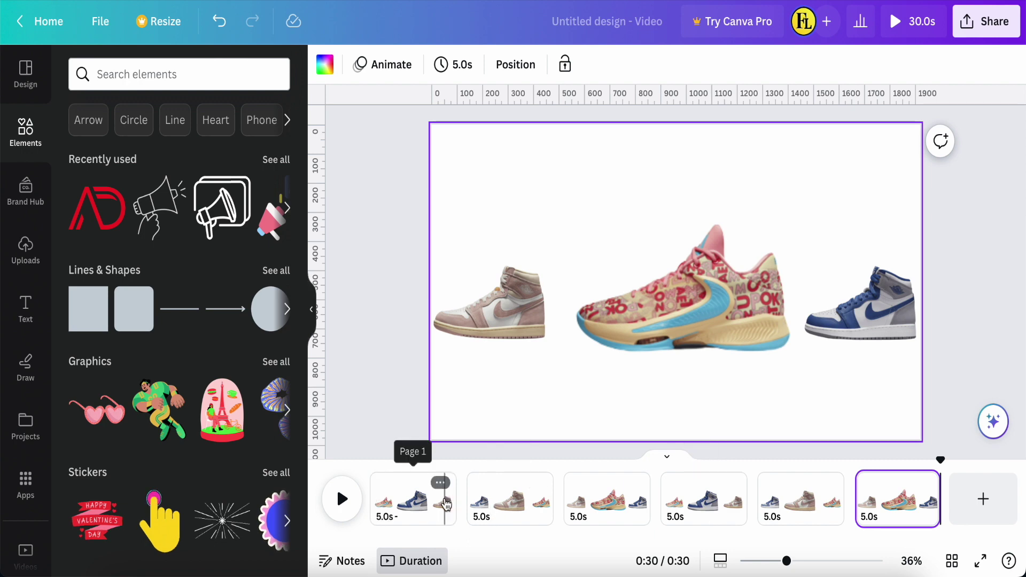
pyautogui.click(390, 524)
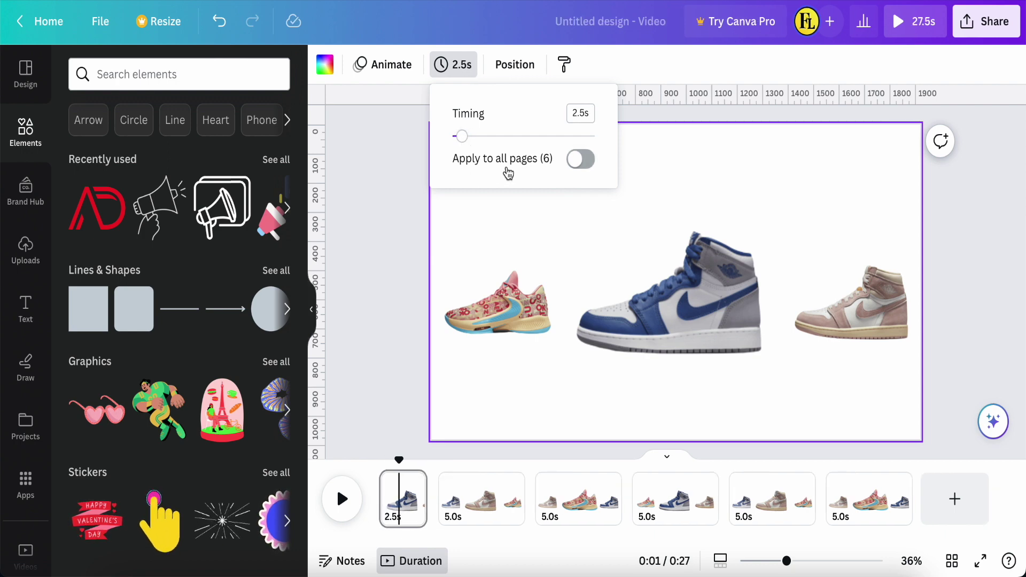
pyautogui.click(581, 160)
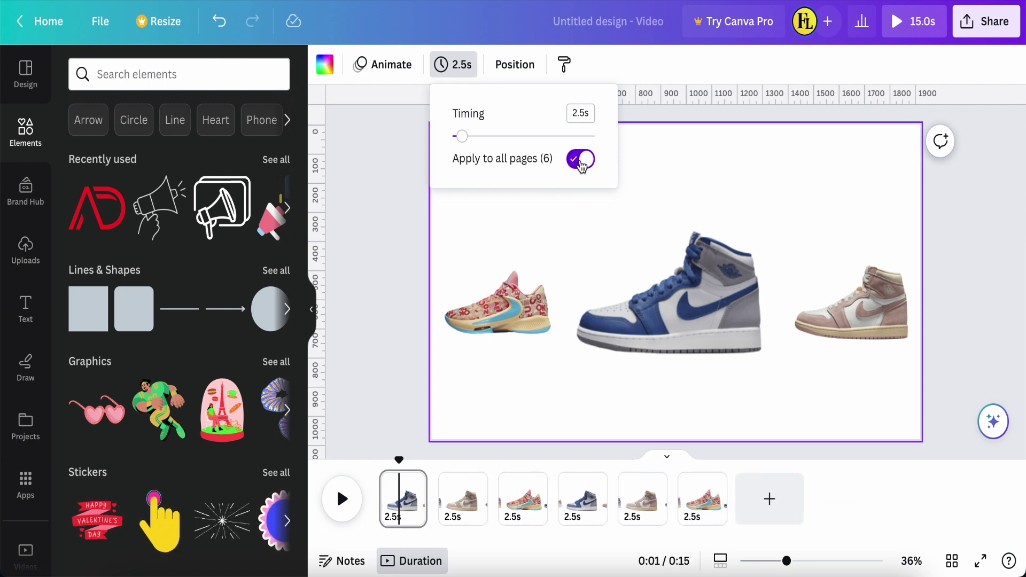
# Step: Add a Match & Move transition between the first two pages and apply it between all pages
pyautogui.moveTo(420, 496)
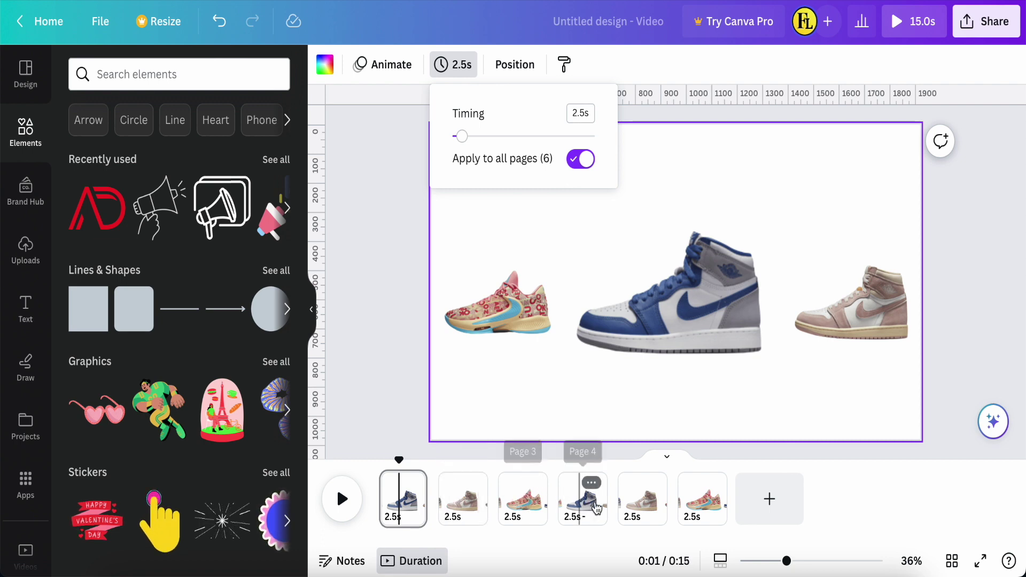
pyautogui.moveTo(721, 504)
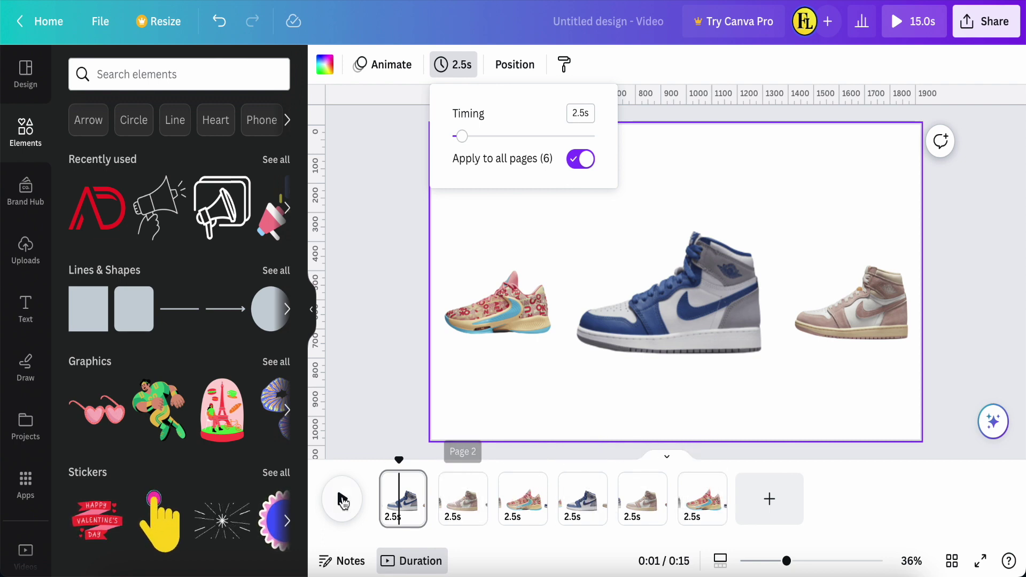
pyautogui.moveTo(440, 516)
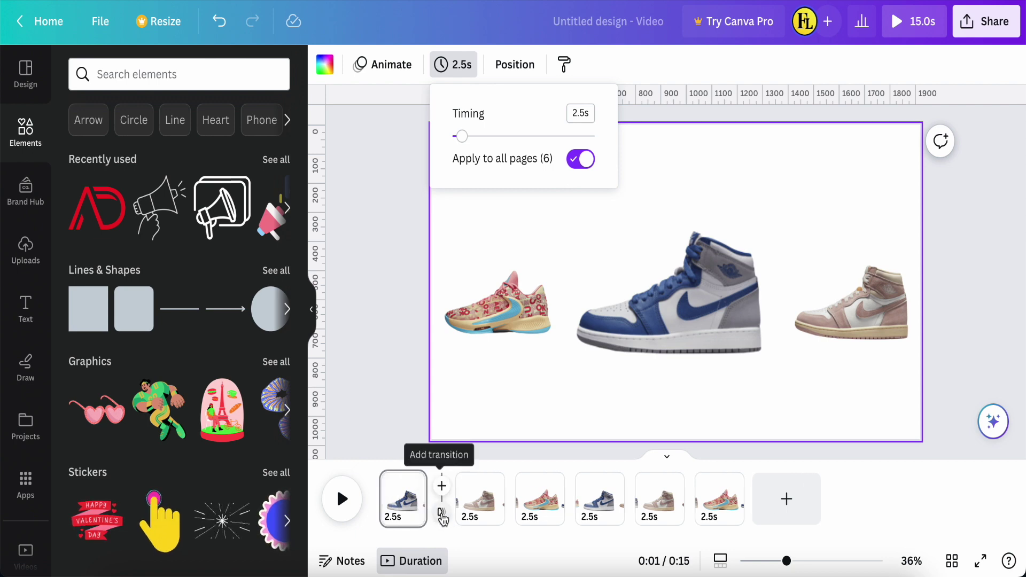
pyautogui.click(442, 486)
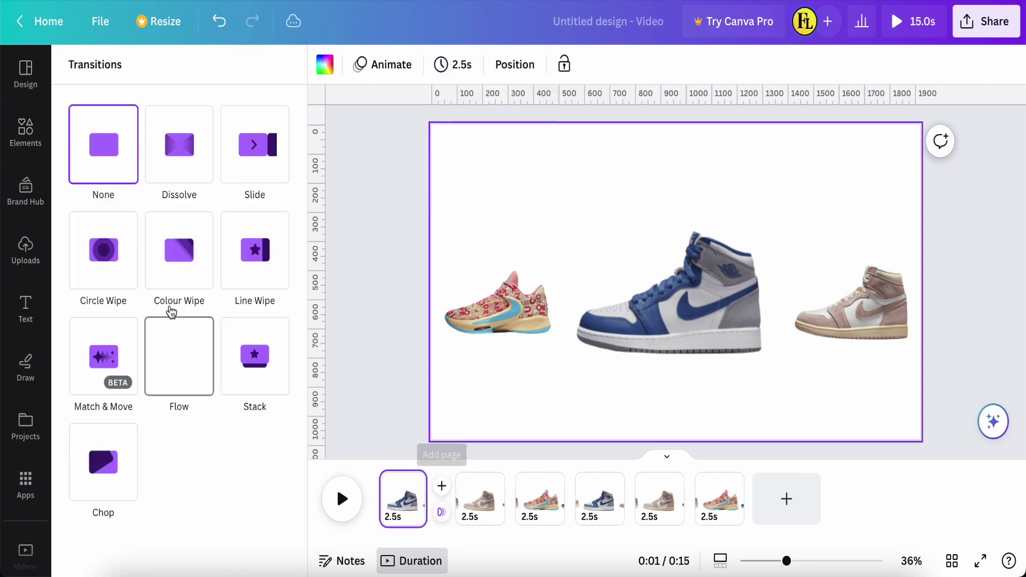
pyautogui.click(109, 361)
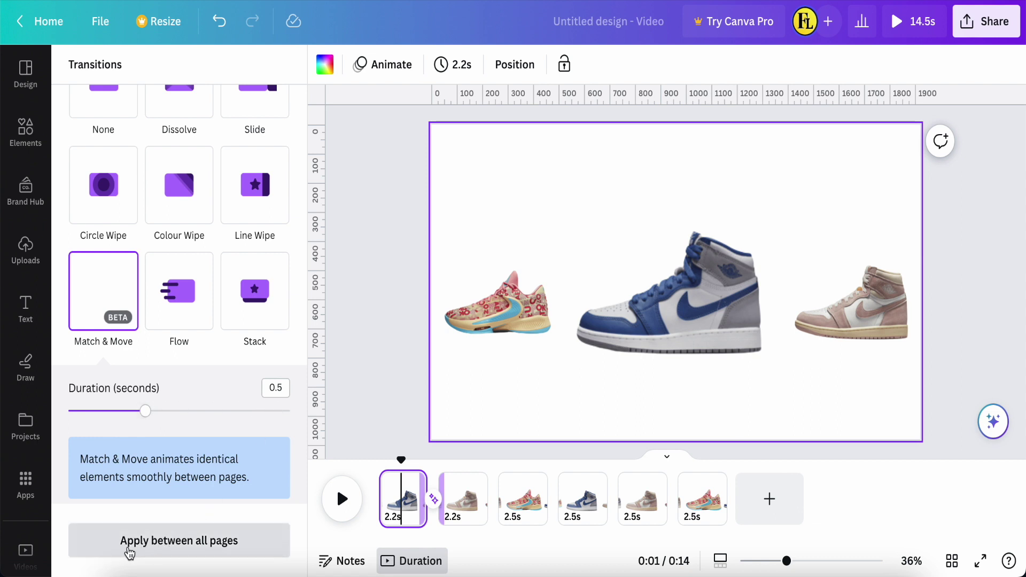
pyautogui.click(208, 550)
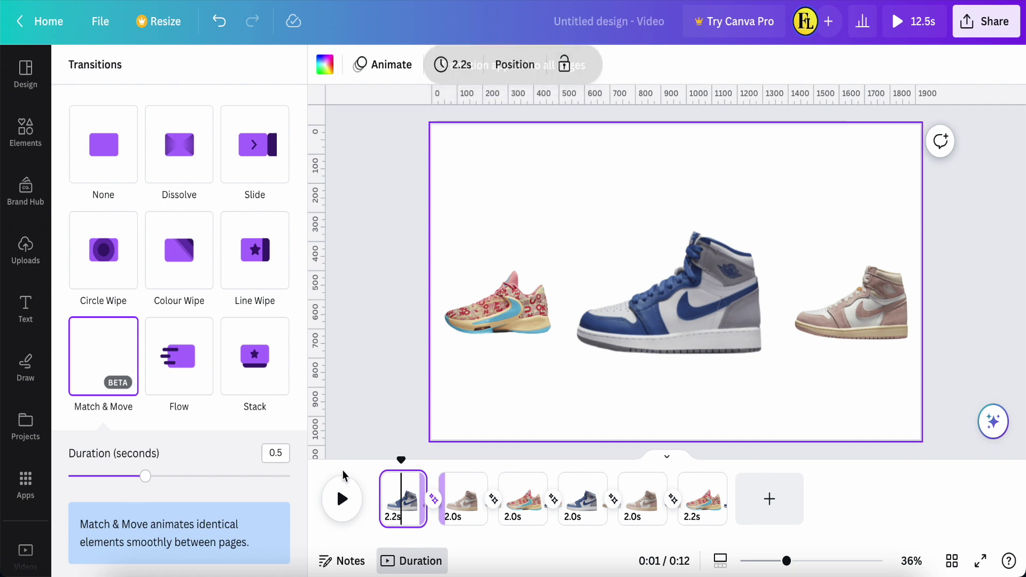
# Step: Play the video from the beginning to check the shoe transitions
pyautogui.moveTo(401, 461); pyautogui.dragTo(379, 462)
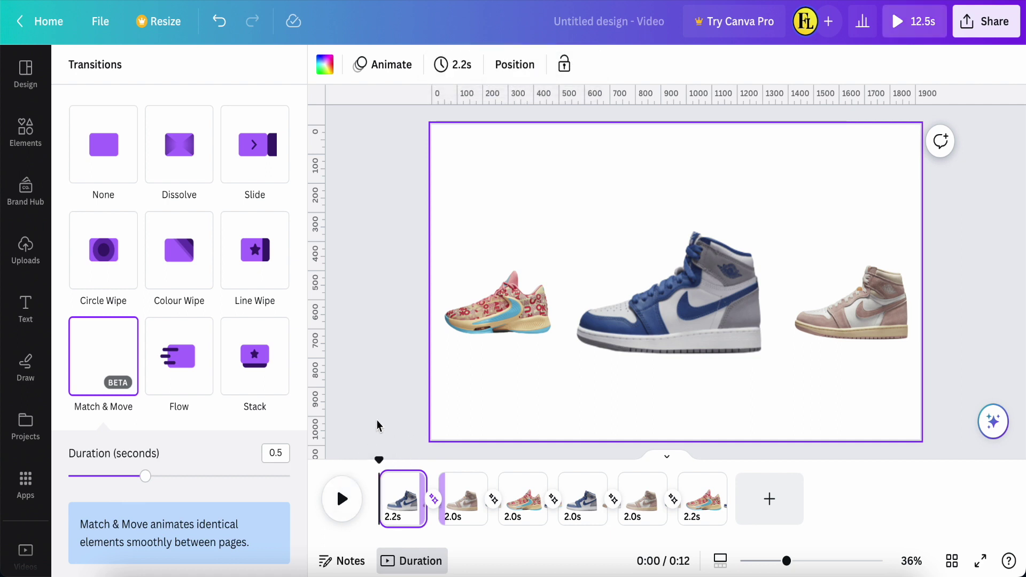
pyautogui.click(342, 503)
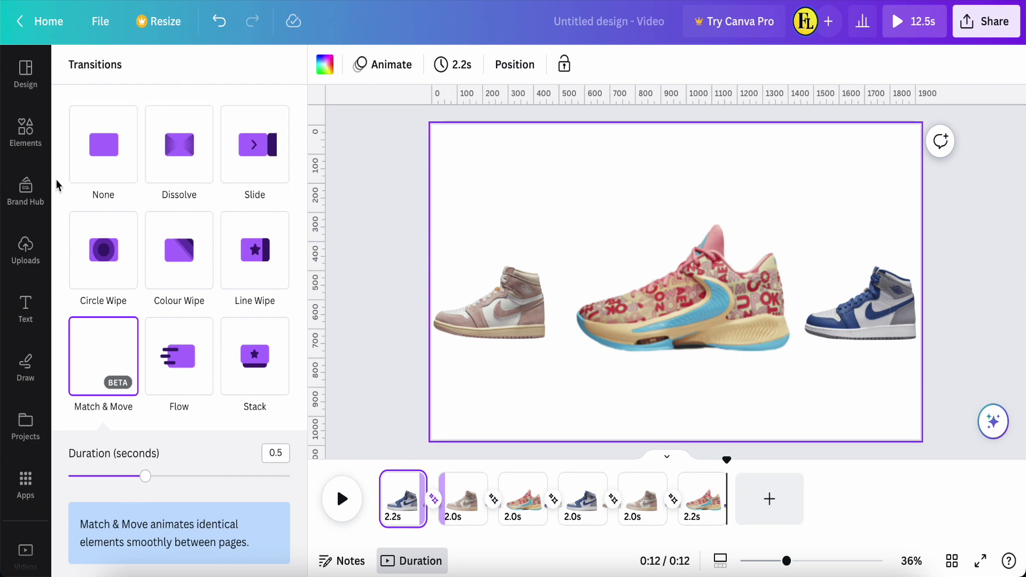
# Step: Show the uploaded audio files and preview the track Longer Distance - TrackTribe.mp3
pyautogui.scroll(-2, 26, 348)
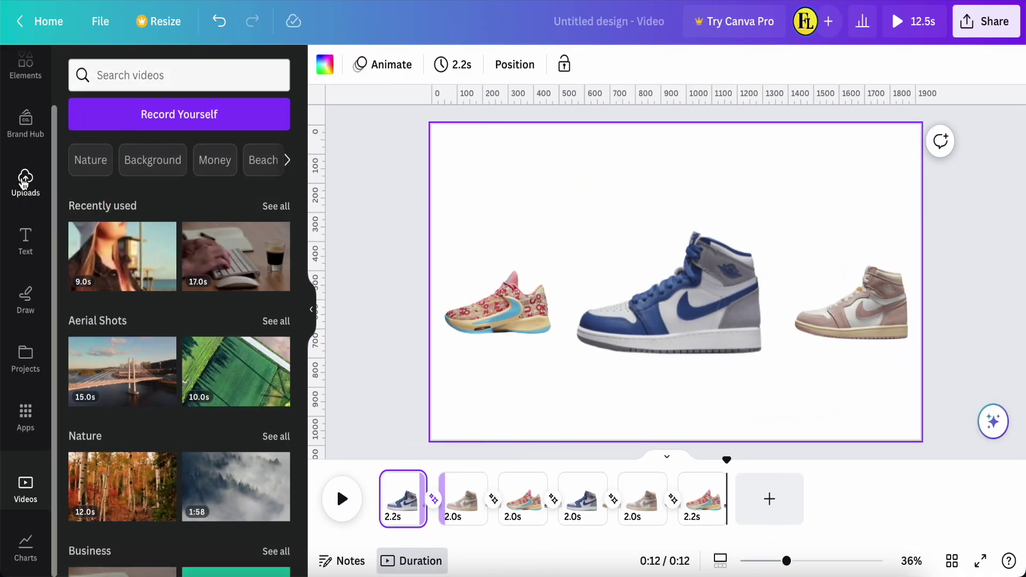
pyautogui.click(24, 181)
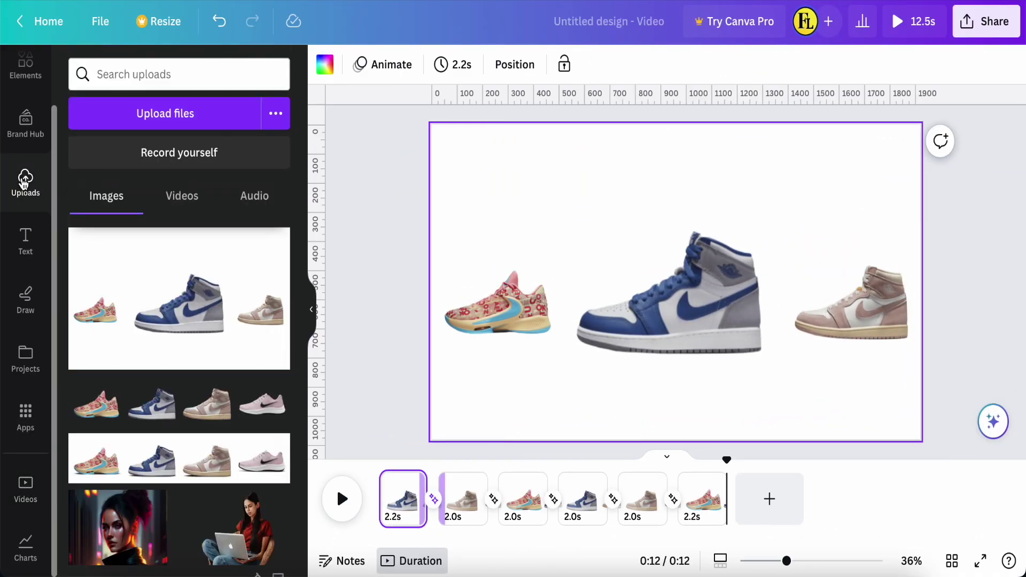
pyautogui.click(253, 198)
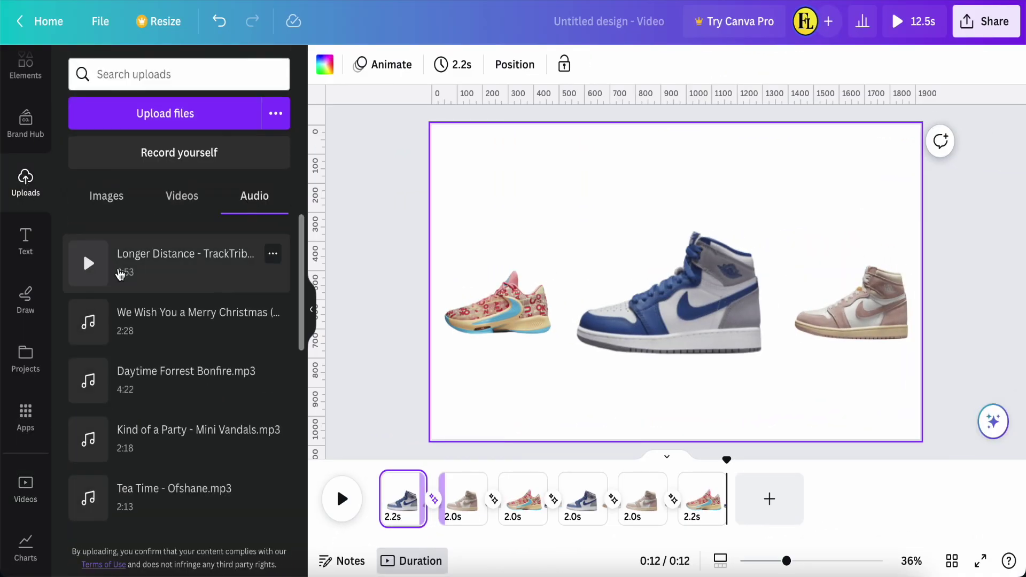
pyautogui.click(89, 263)
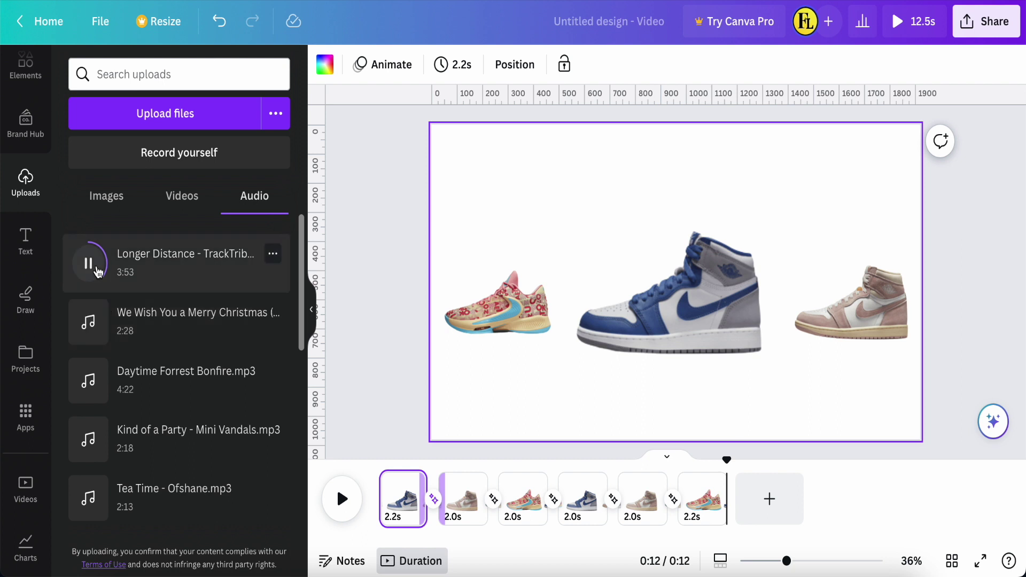
pyautogui.scroll(-1, 90, 369)
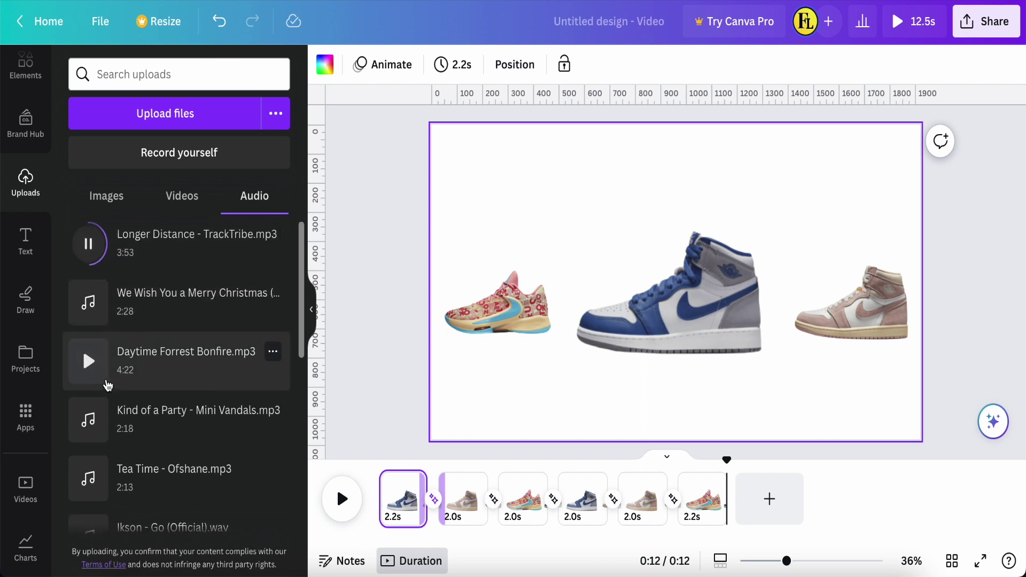
pyautogui.scroll(1, 107, 383)
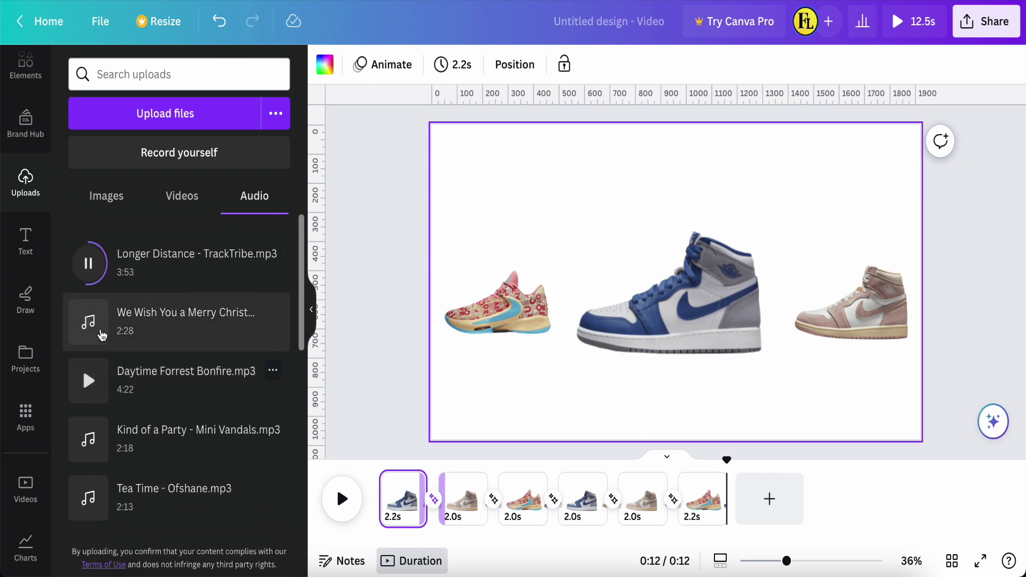
# Step: Try adding Longer Distance - TrackTribe.mp3 at the end of the video and undo the addition
pyautogui.click(159, 271)
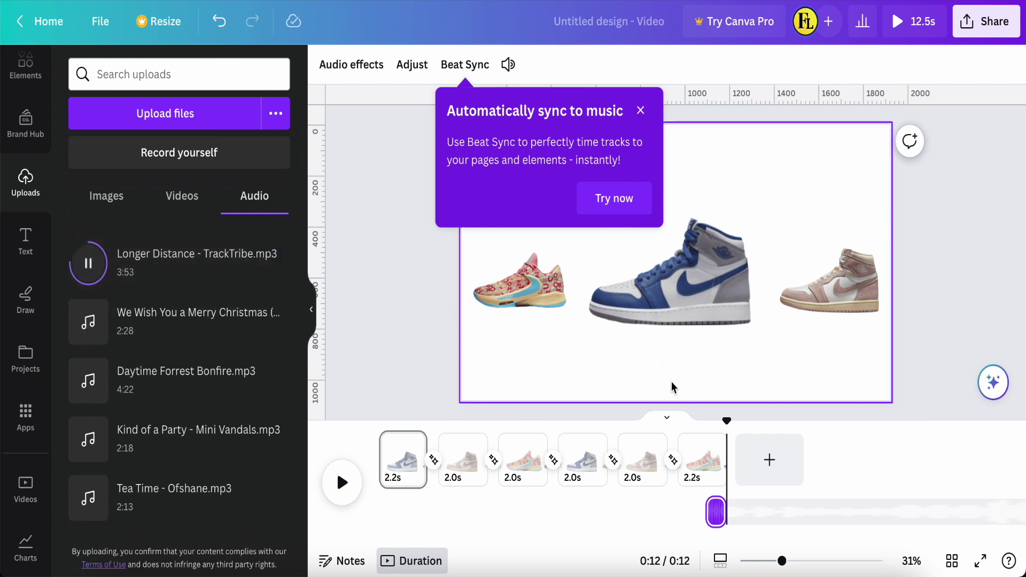
pyautogui.hotkey('ctrl', 'z')
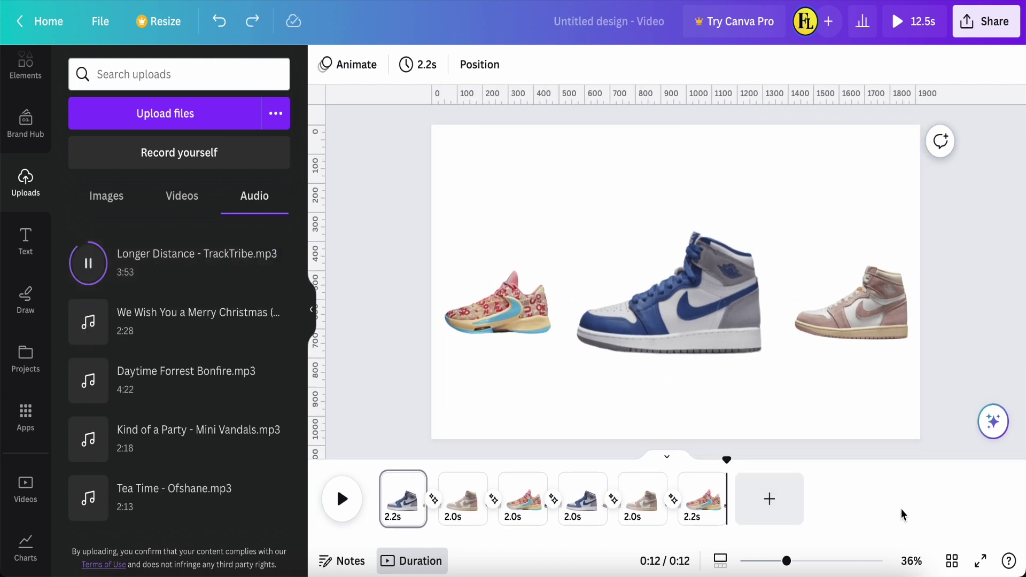
# Step: Add Longer Distance - TrackTribe.mp3 from the 0.0s mark and play the video with the music
pyautogui.moveTo(728, 460); pyautogui.dragTo(377, 461)
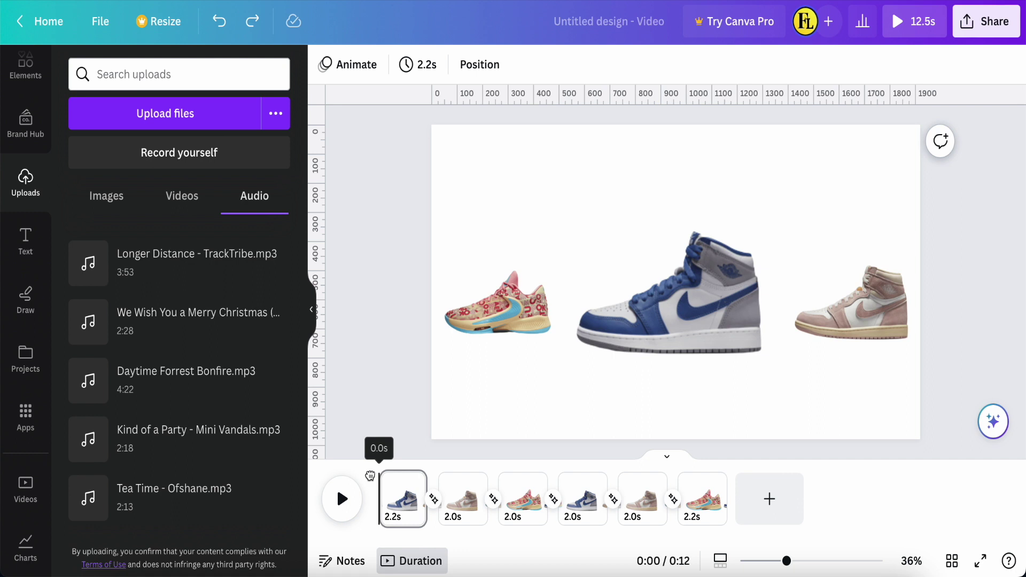
pyautogui.click(101, 271)
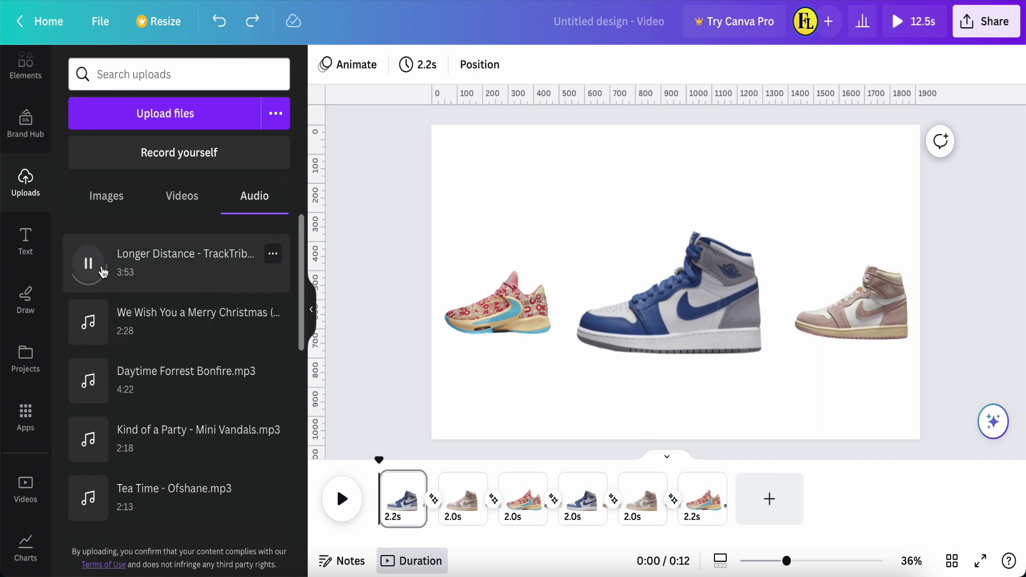
pyautogui.click(132, 267)
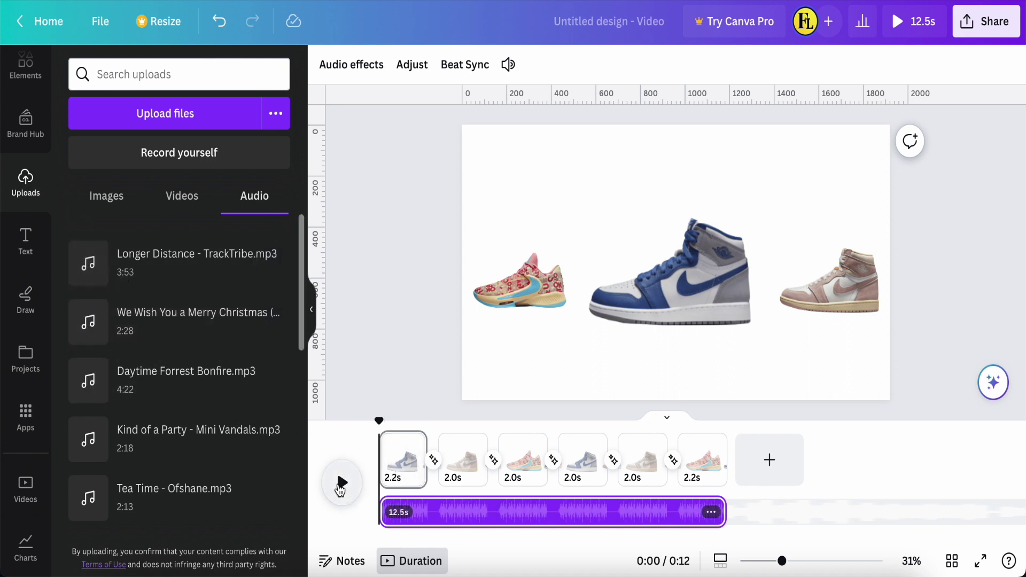
pyautogui.click(342, 483)
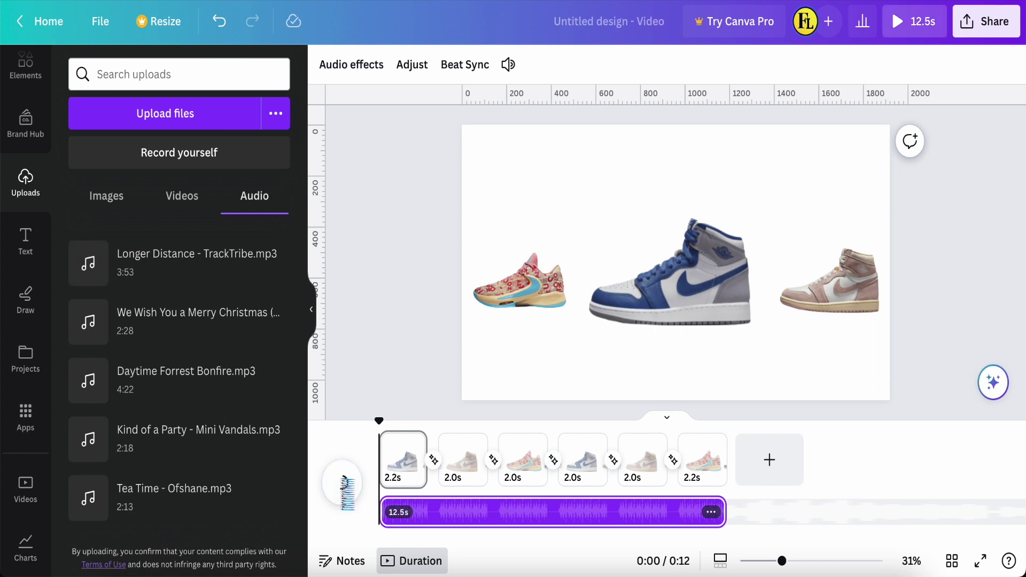